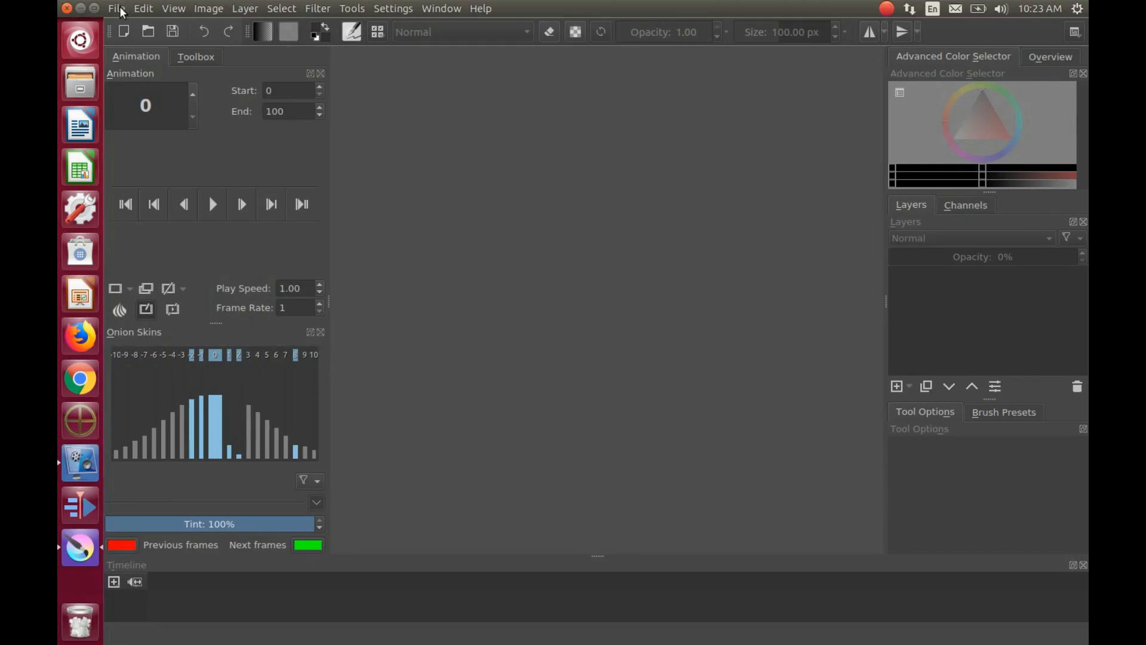
Step: Create a new custom document of 1600 x 1200 pixels at 300 ppi in RGB/Alpha, 8-bit
left_click(117, 8)
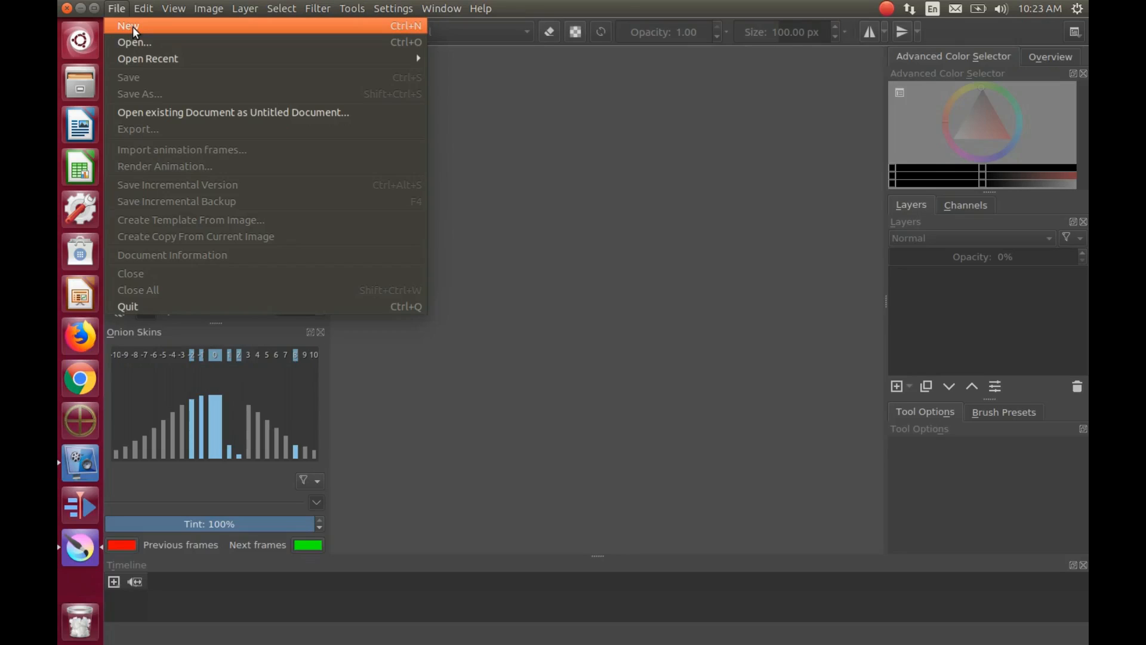
left_click(134, 28)
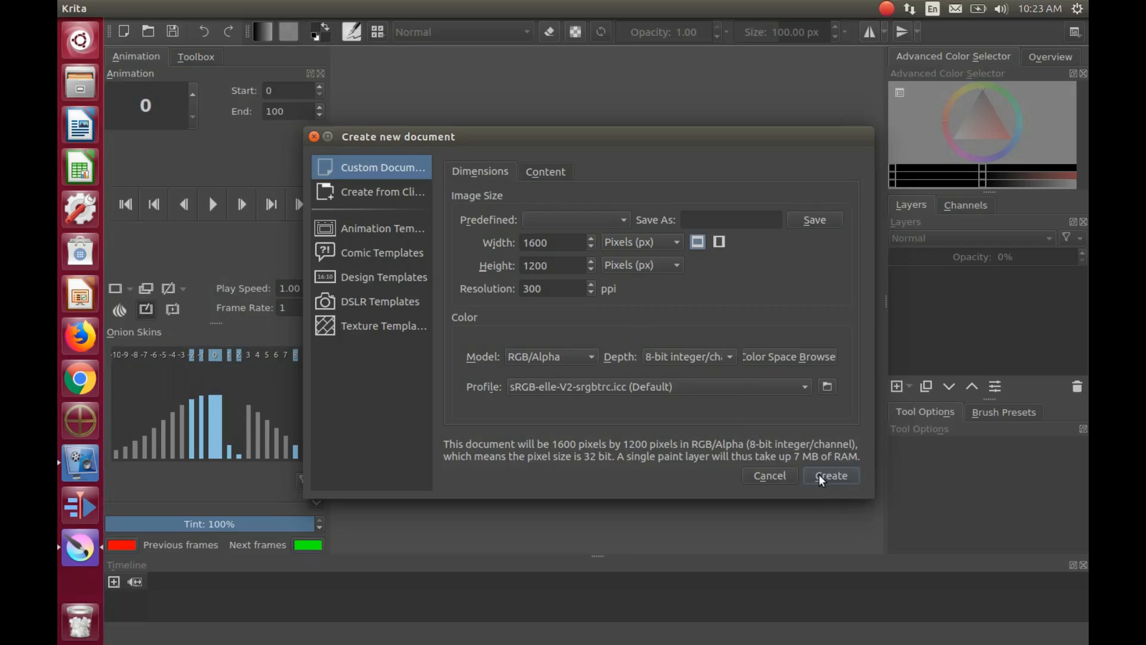
left_click(834, 481)
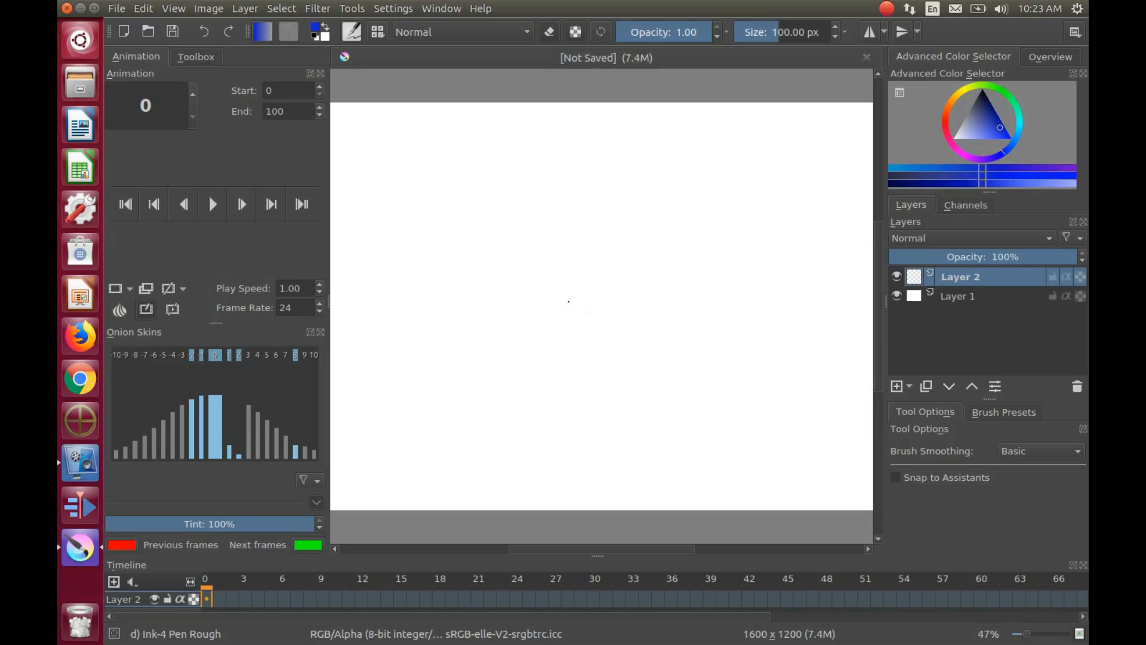
Step: Import all three screenshot PNGs from the Pictures/Try this folder as animation frames, starting at frame 0 with a step of 1
left_click(117, 8)
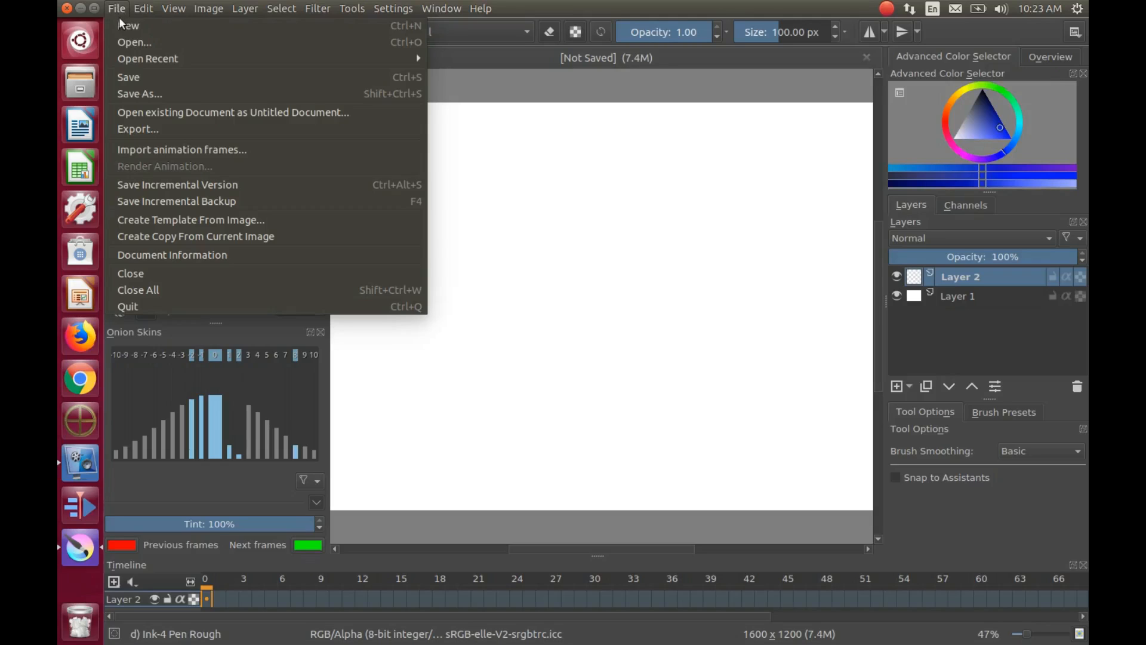
left_click(196, 149)
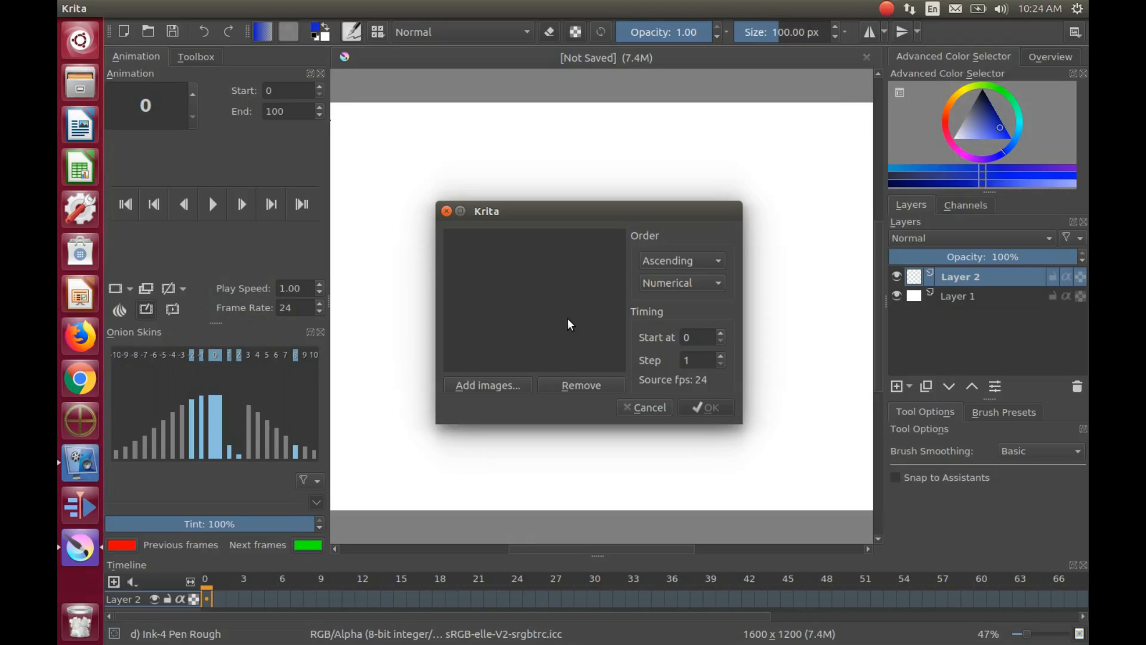
left_click(496, 386)
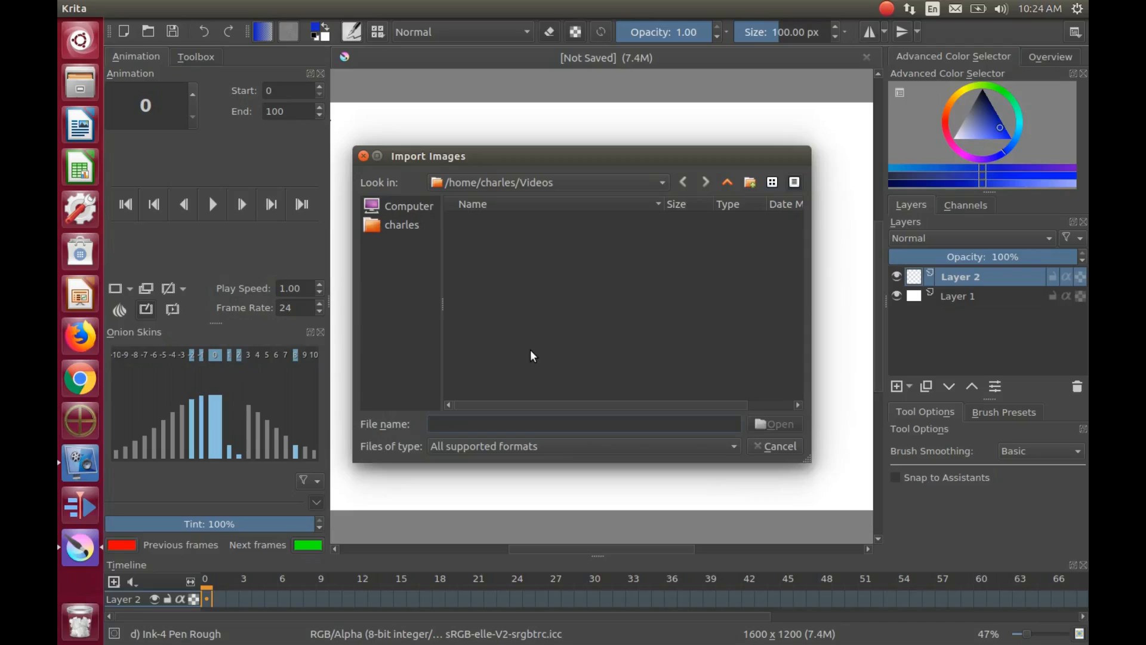
left_click(404, 227)
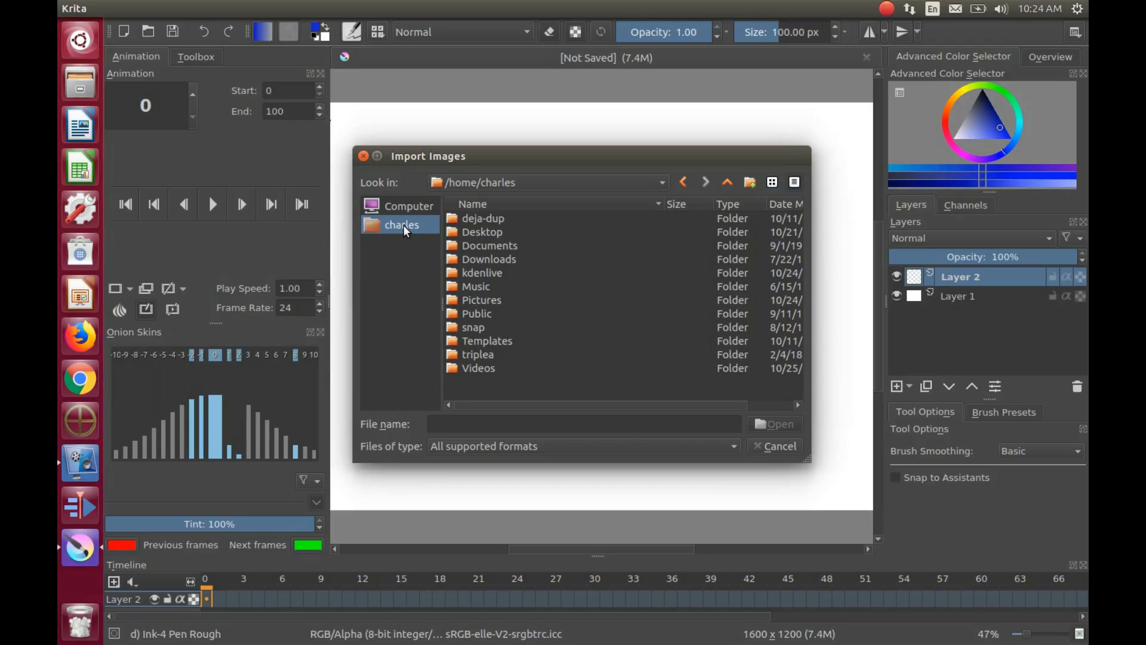
double_click(474, 300)
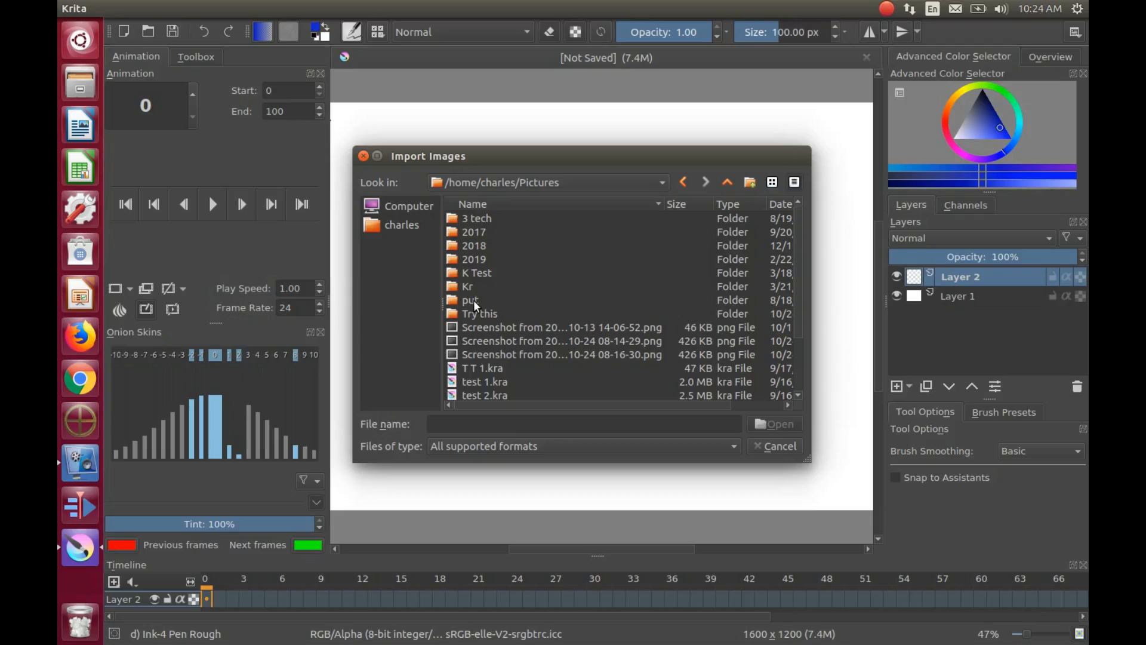
double_click(474, 300)
key("ctrl+a")
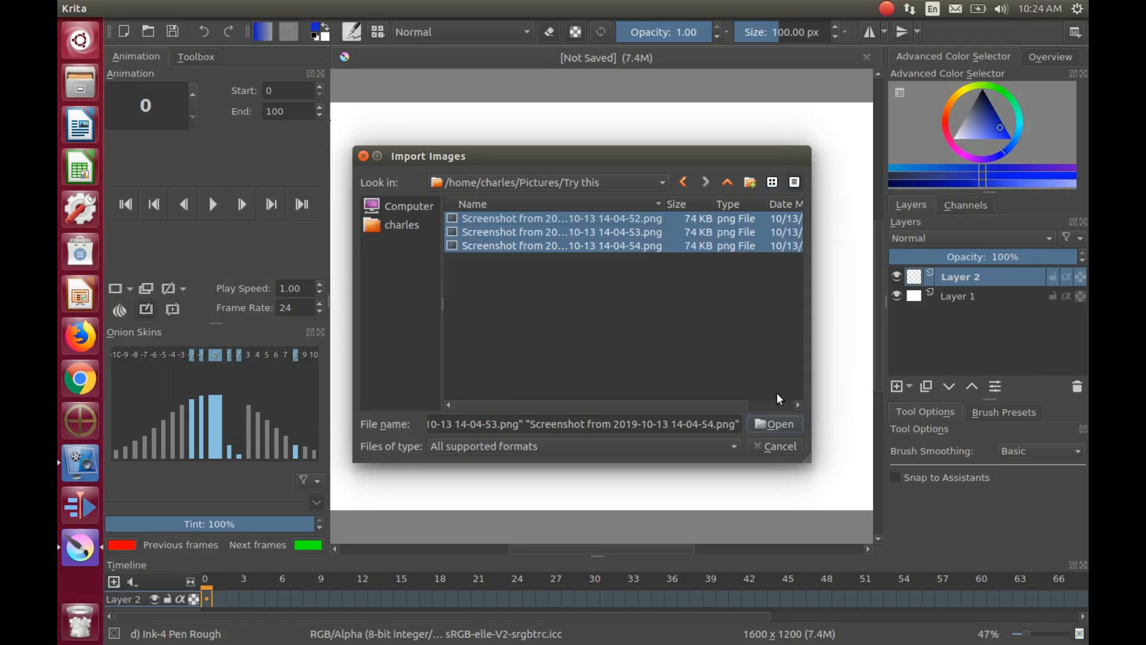
left_click(781, 423)
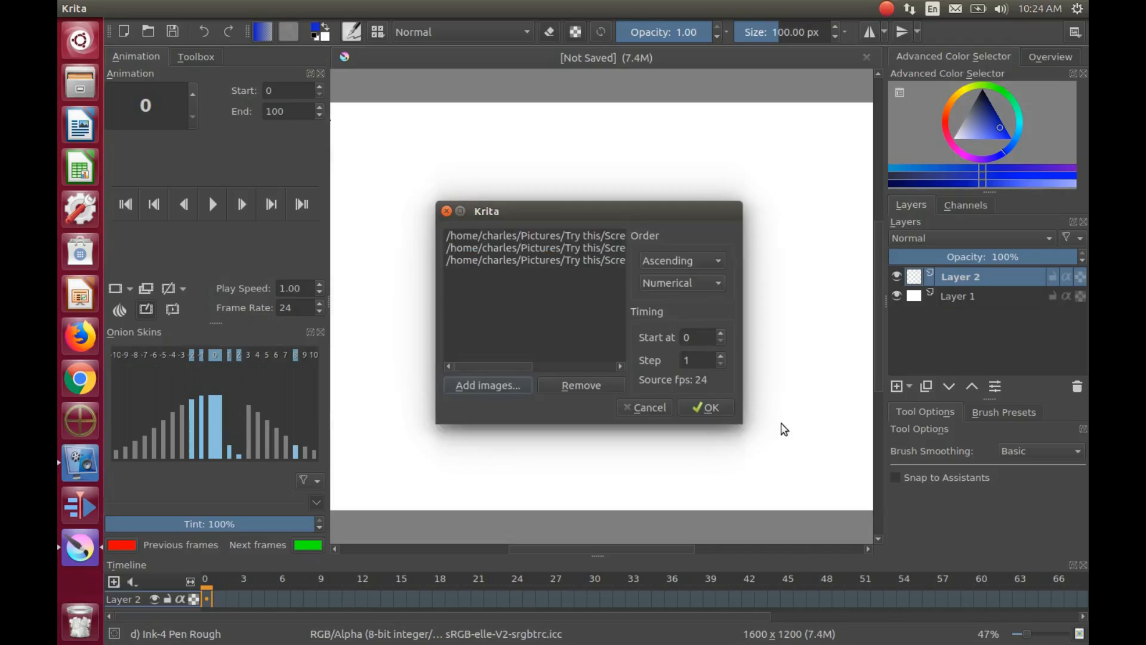
left_click(708, 407)
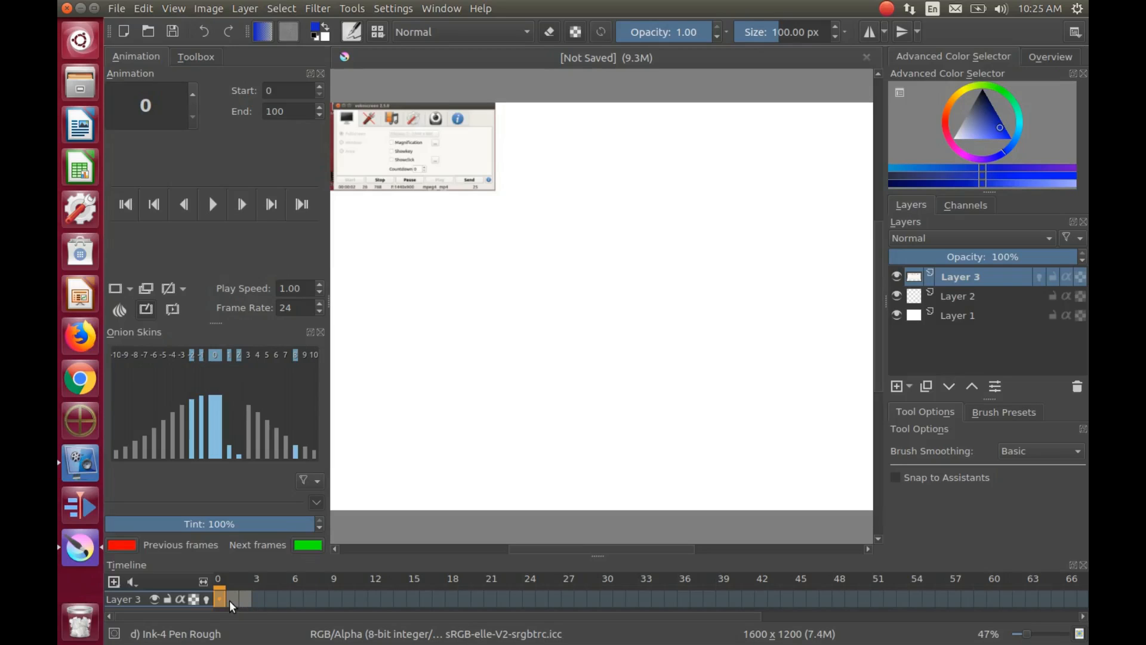
Step: Move the imported screenshot on frame 0 of Layer 3 to about the middle of the canvas
mouse_move(229, 600)
left_click(193, 58)
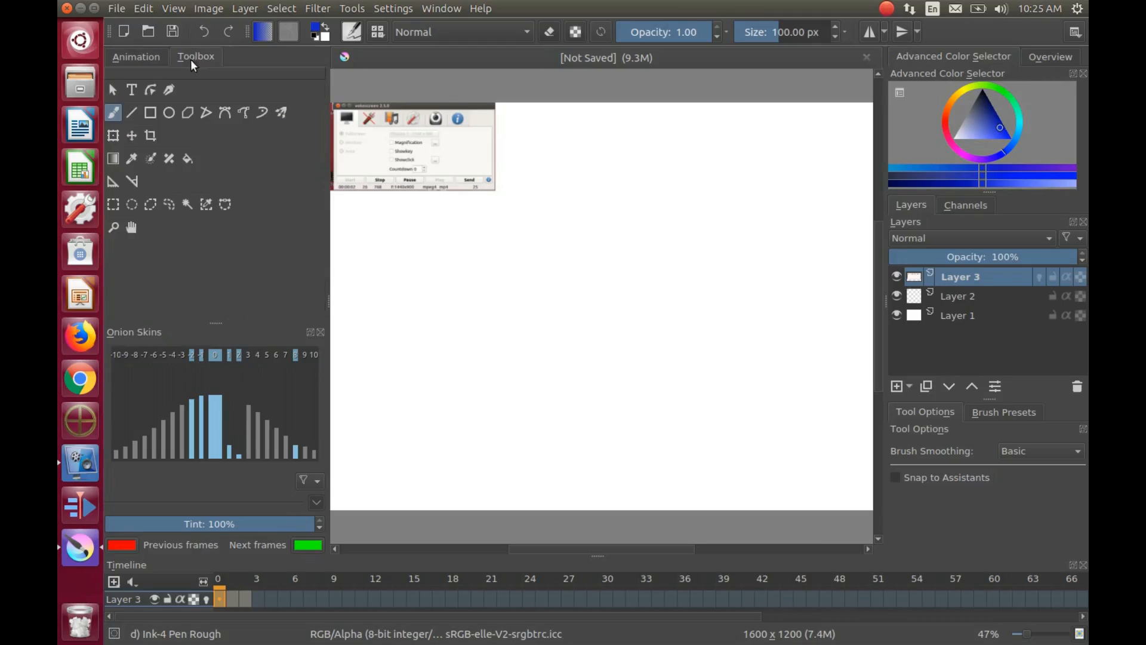
left_click(131, 136)
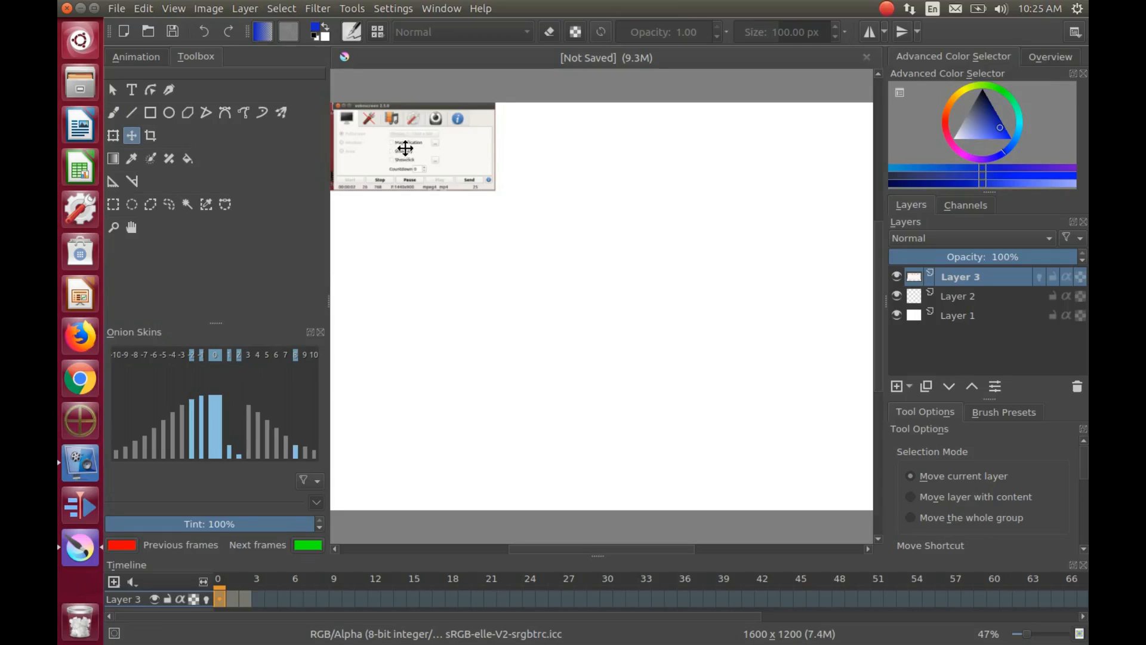
left_click_drag(404, 144, 564, 305)
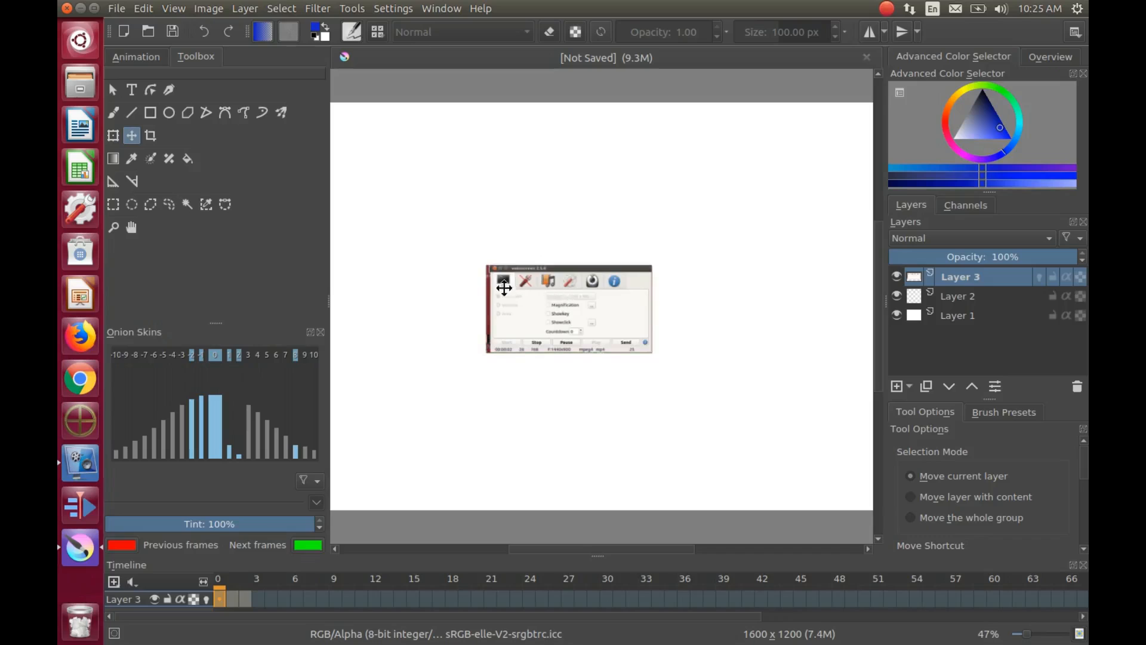
Step: Transform the screenshot on frame 0 by stretching all four sides until it fills the whole canvas
left_click(111, 134)
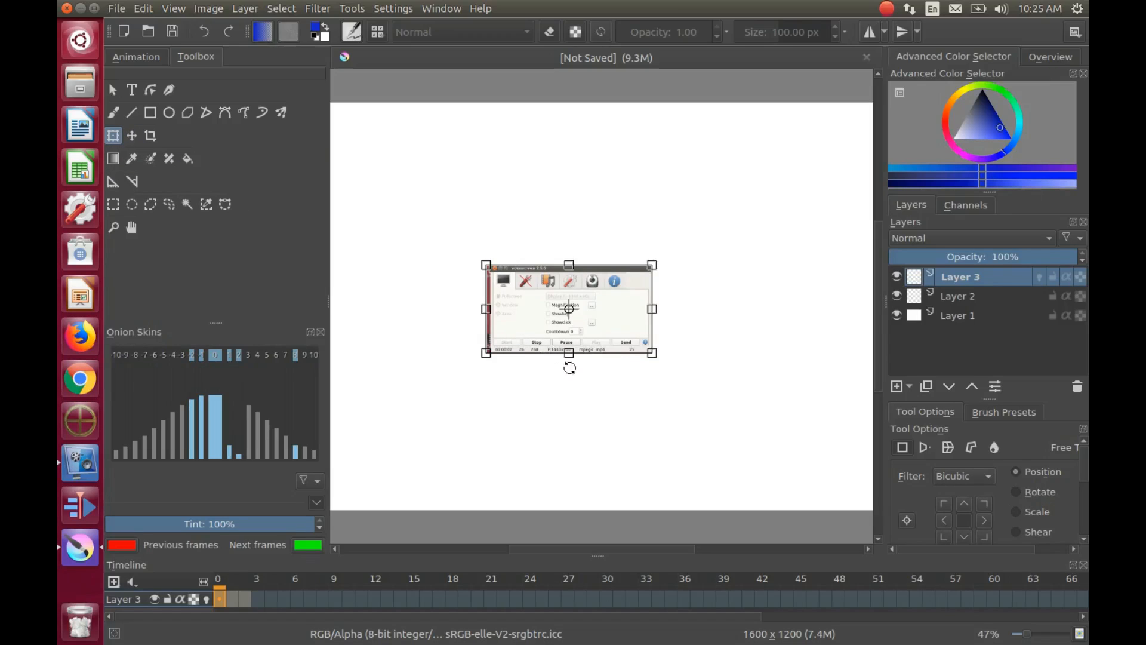
left_click_drag(569, 353, 569, 514)
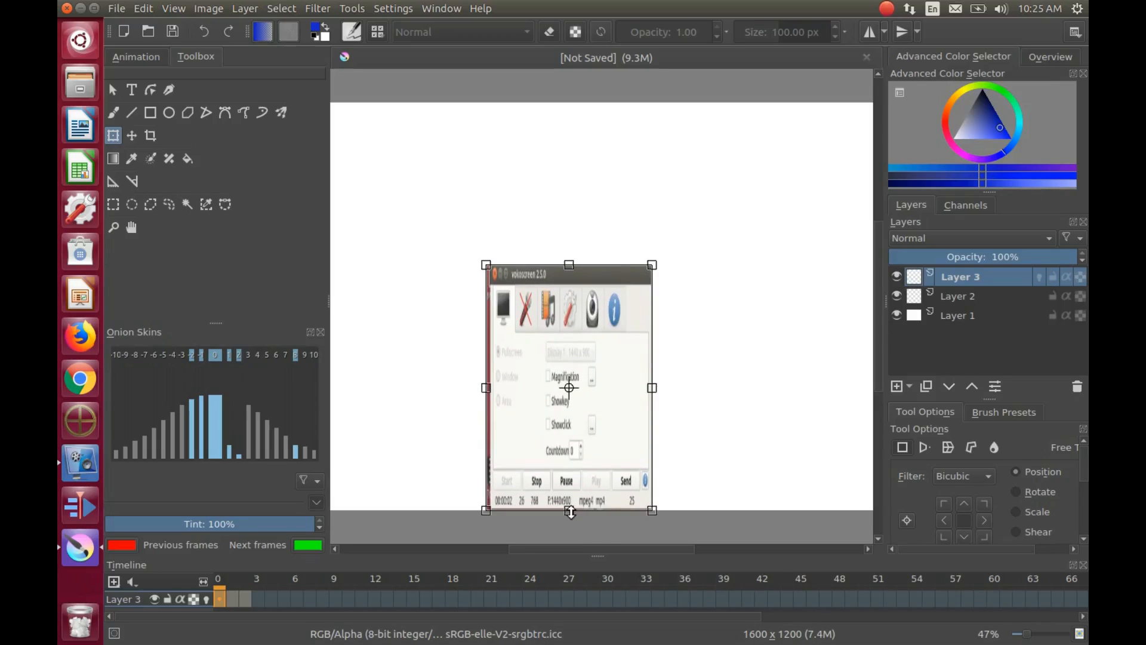
left_click_drag(653, 387, 870, 374)
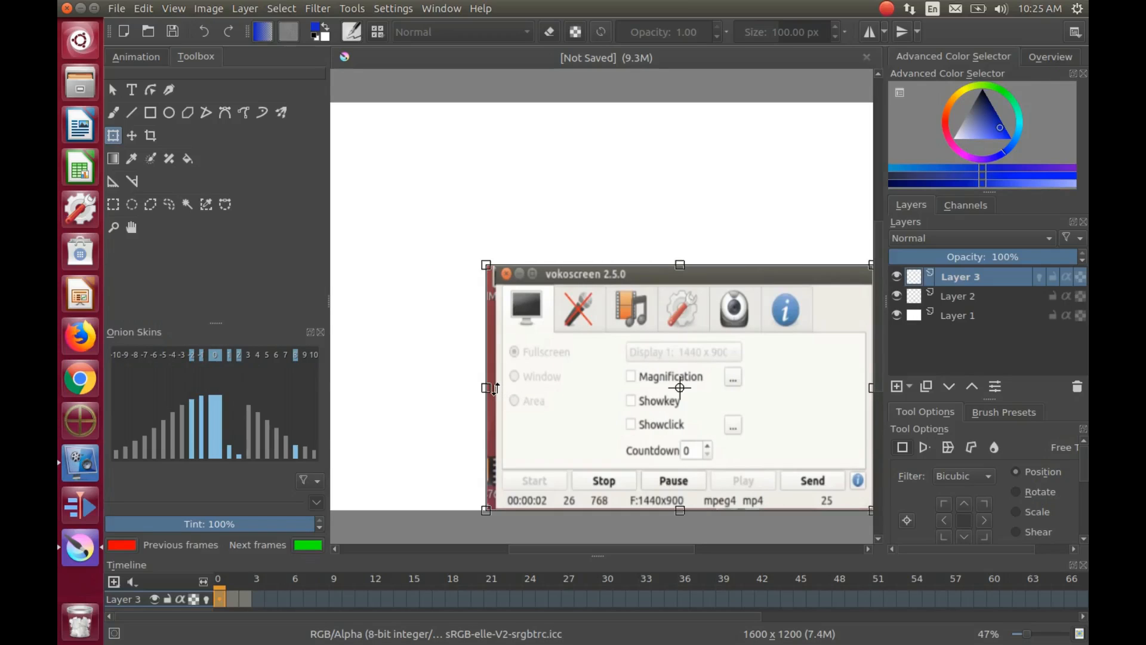
left_click_drag(486, 388, 331, 383)
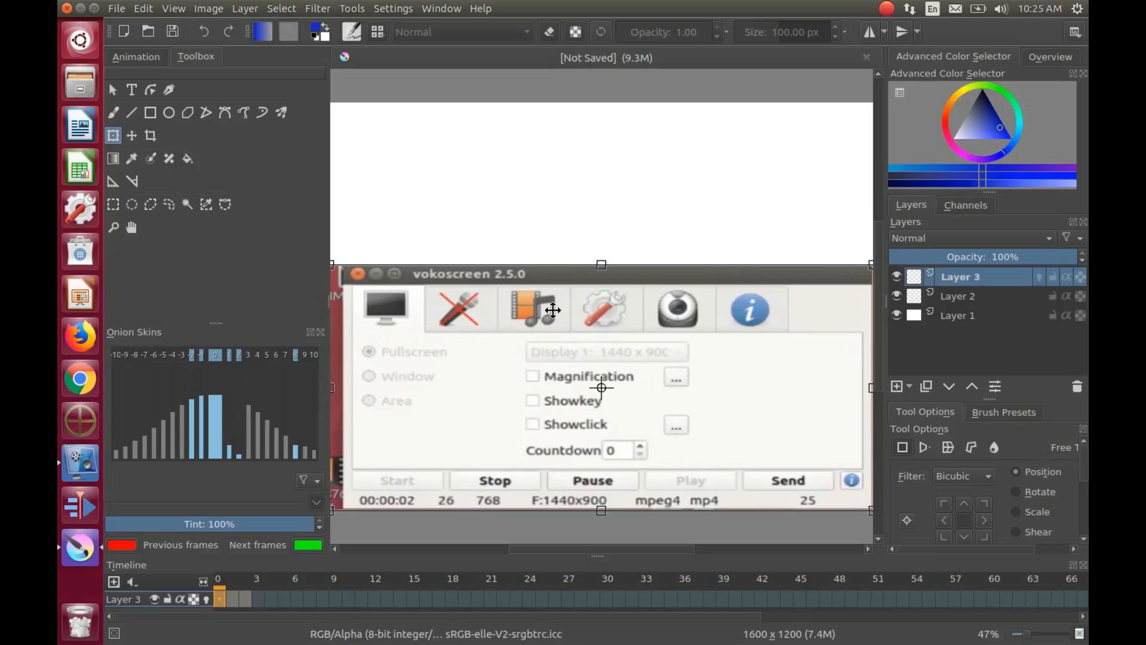
left_click_drag(602, 264, 591, 94)
Step: Move the screenshot on frame 1 to the middle of the canvas and stretch its four sides to fill the canvas
left_click(232, 600)
left_click(131, 136)
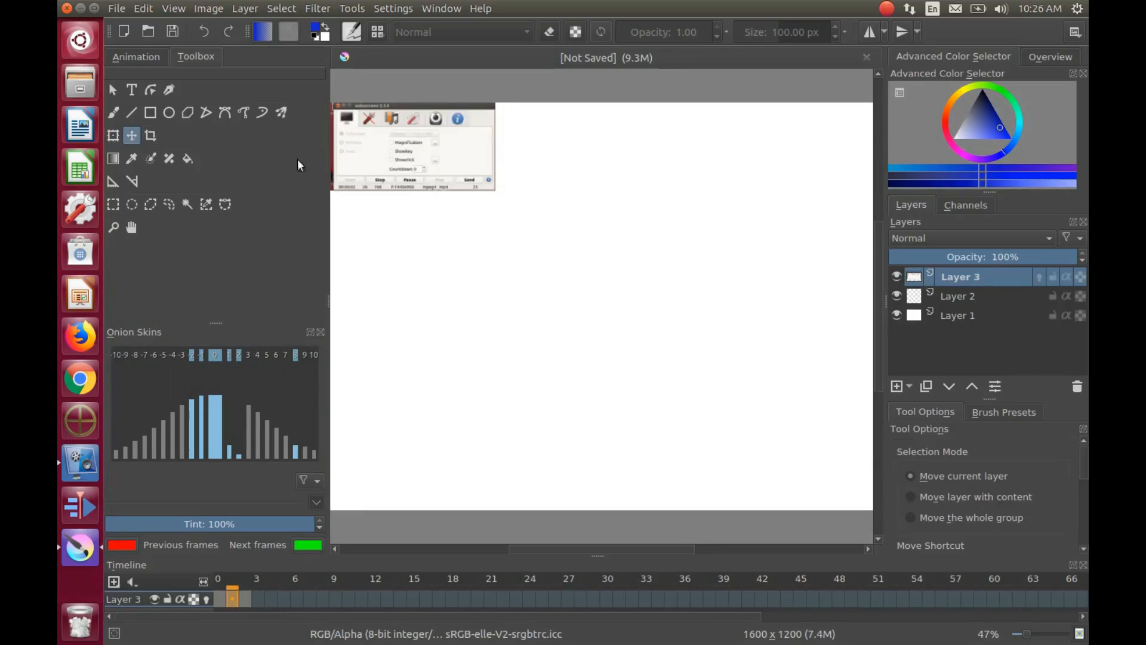
left_click_drag(416, 145, 574, 302)
left_click(113, 135)
left_click_drag(575, 261, 575, 101)
left_click_drag(657, 225, 872, 225)
left_click_drag(489, 225, 332, 225)
left_click_drag(601, 349, 602, 511)
Step: Move the screenshot on frame 2 to the middle of the canvas and stretch its four sides to fill the canvas
left_click(246, 599)
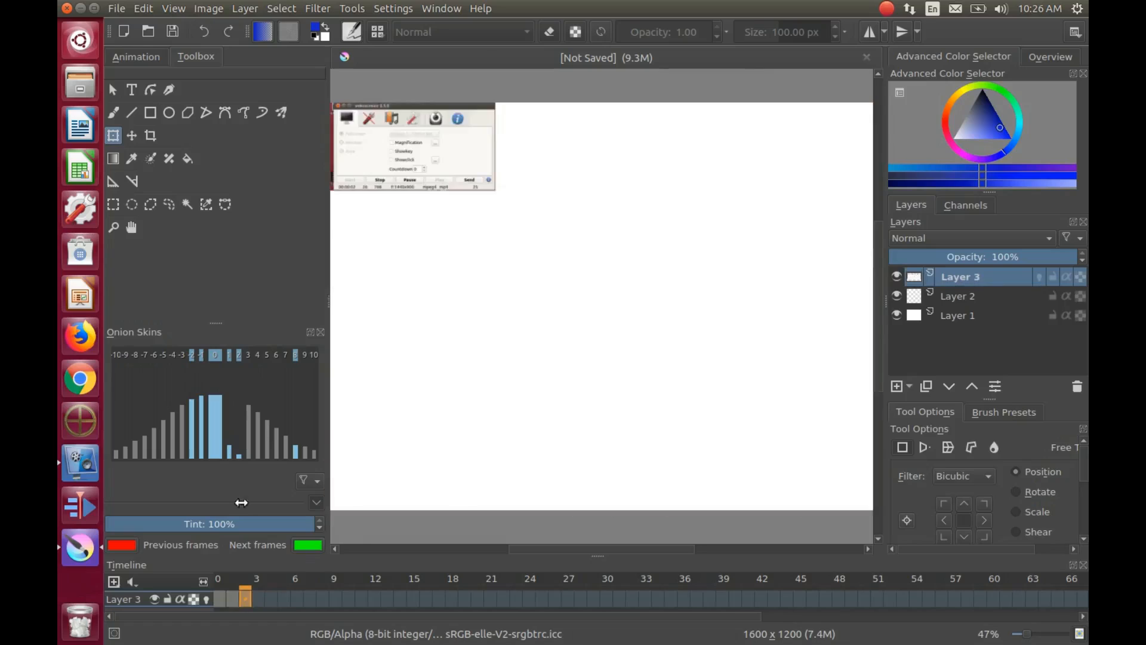
left_click(131, 135)
left_click_drag(413, 146, 577, 314)
left_click(113, 135)
left_click_drag(578, 269, 577, 102)
left_click_drag(660, 230, 871, 230)
left_click_drag(494, 230, 332, 231)
left_click_drag(602, 358, 602, 510)
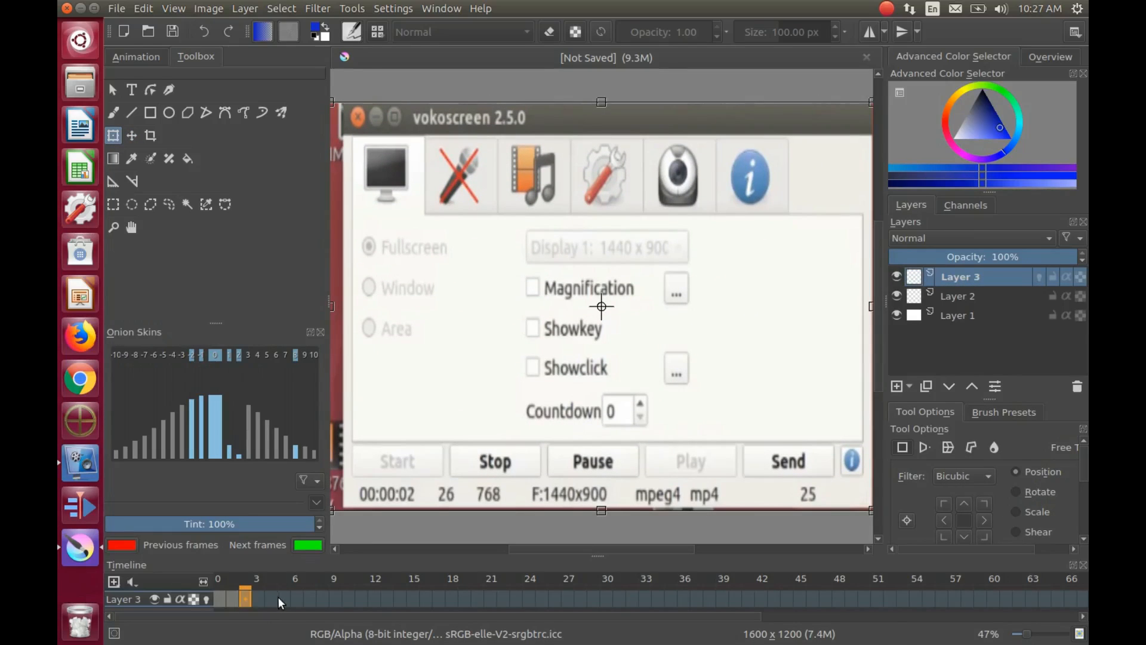
Step: Space out Layer 3's keyframes on the timeline, placing the second at frame 24 and the third at frame 48
left_click_drag(235, 602, 274, 603)
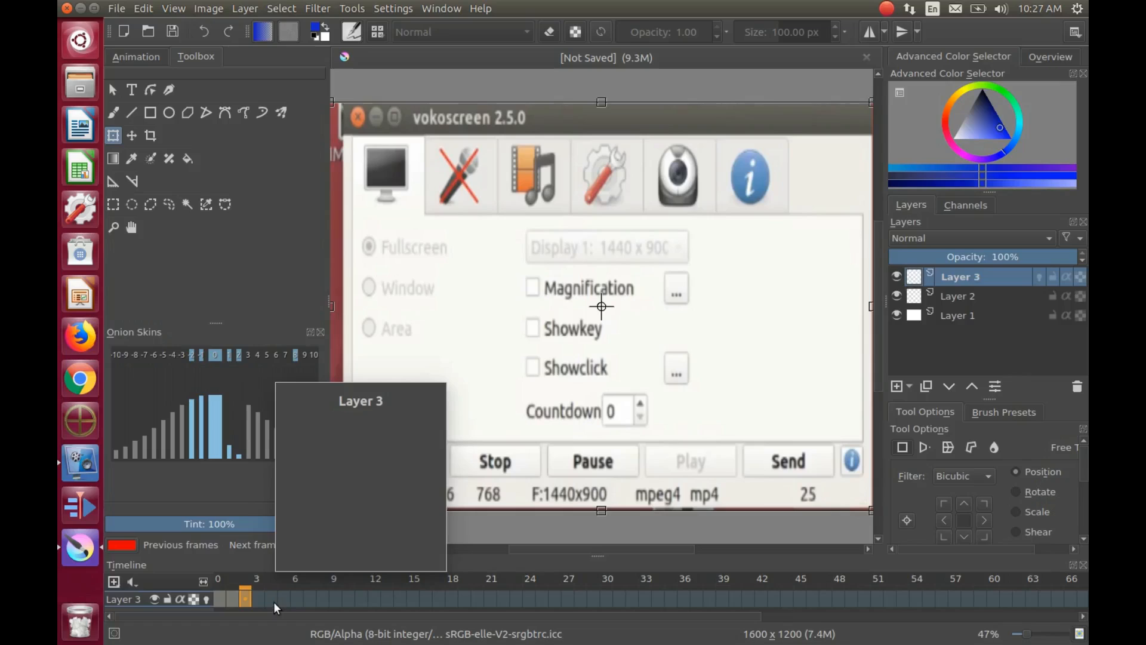
left_click_drag(273, 601, 270, 599)
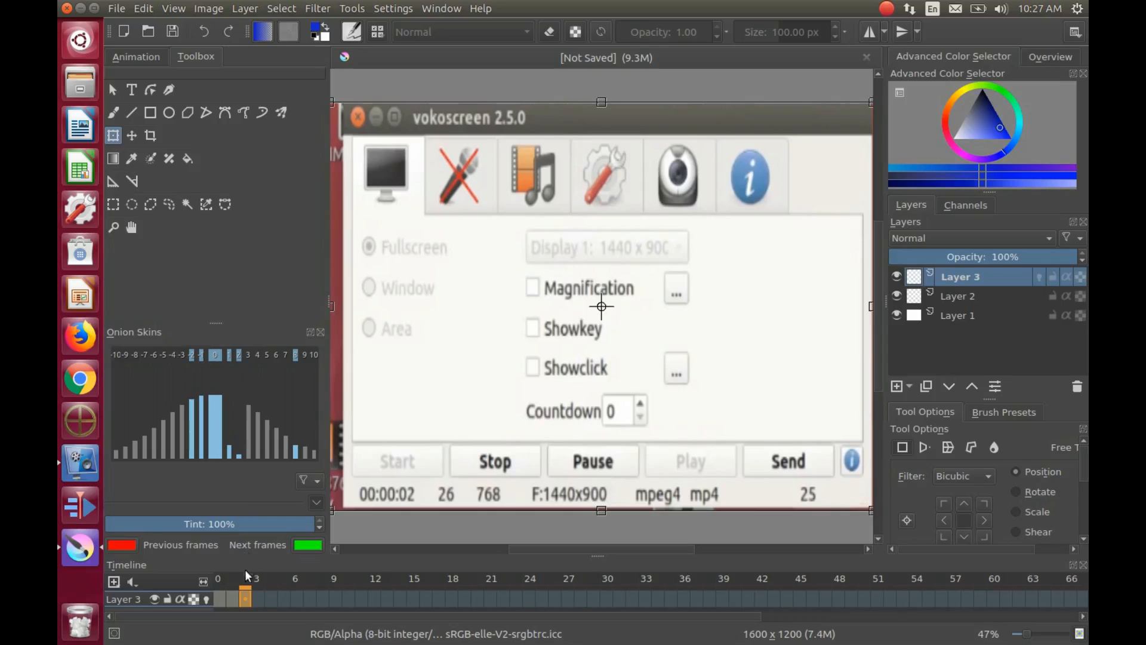
left_click_drag(245, 597, 530, 600)
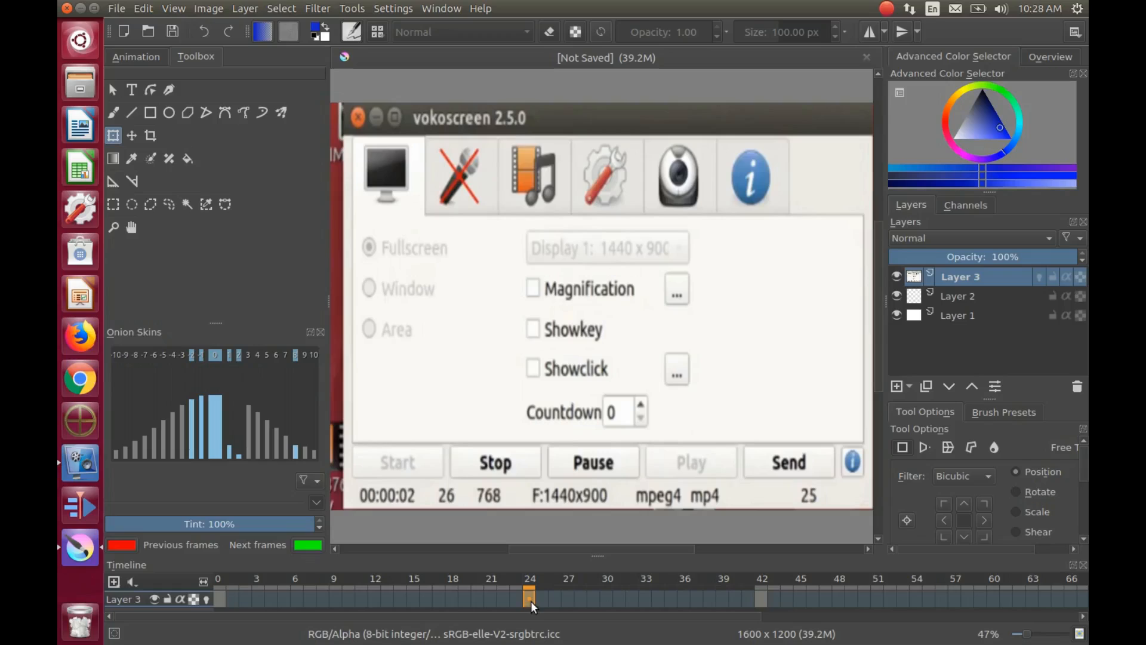
left_click(761, 598)
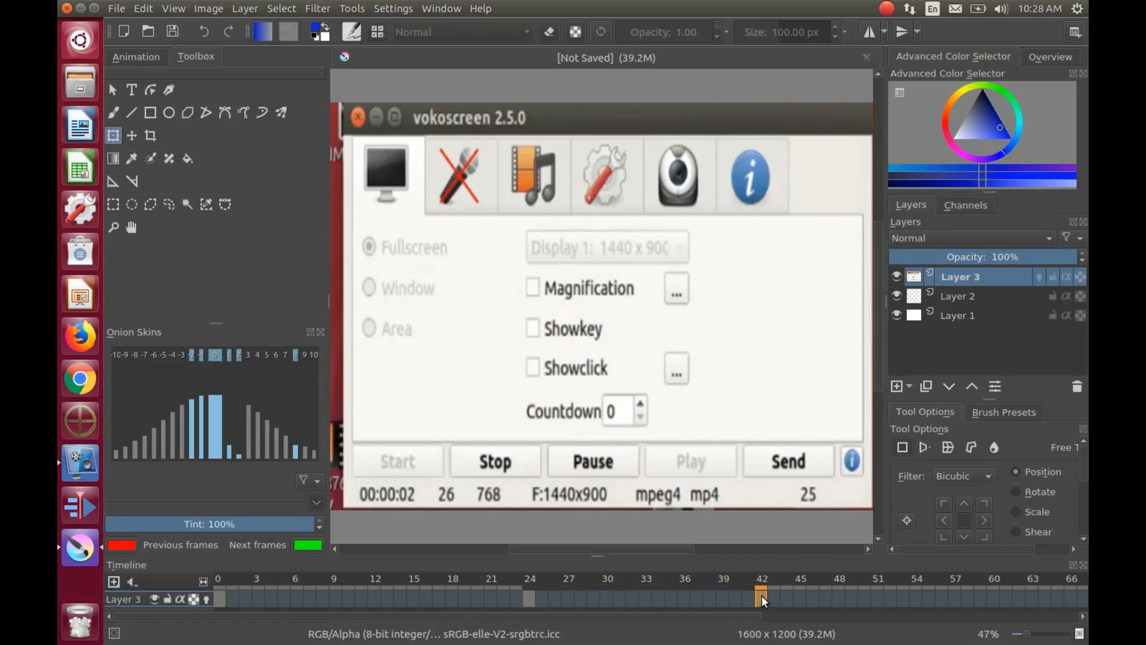
left_click_drag(762, 596, 839, 599)
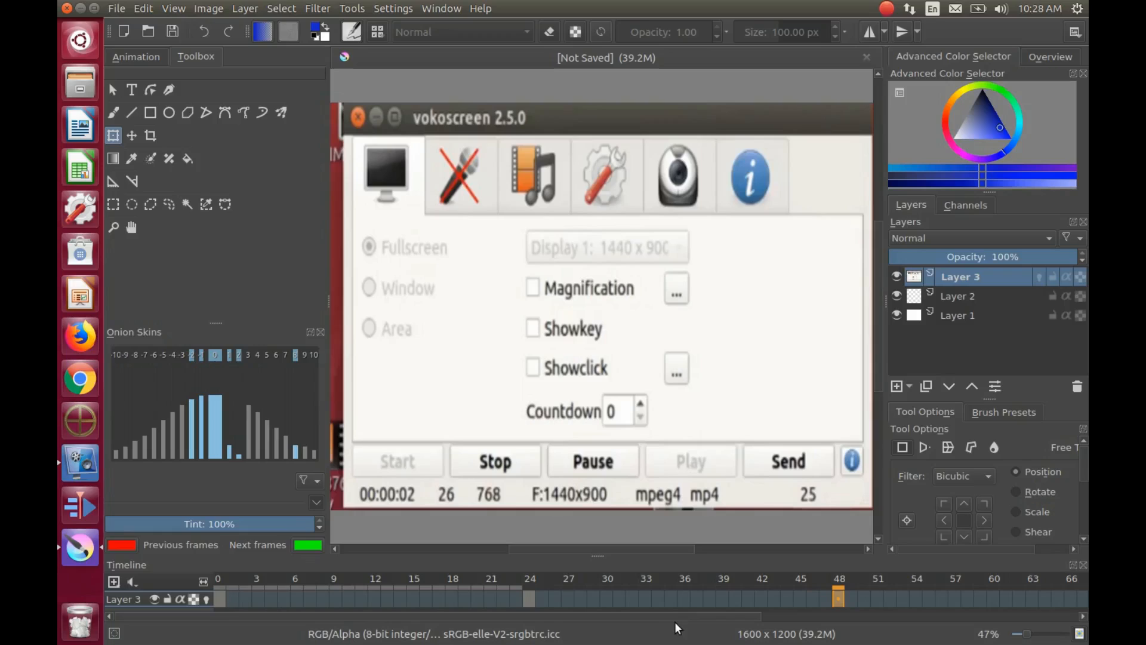
Step: Set the animation's end frame to 48
left_click(136, 56)
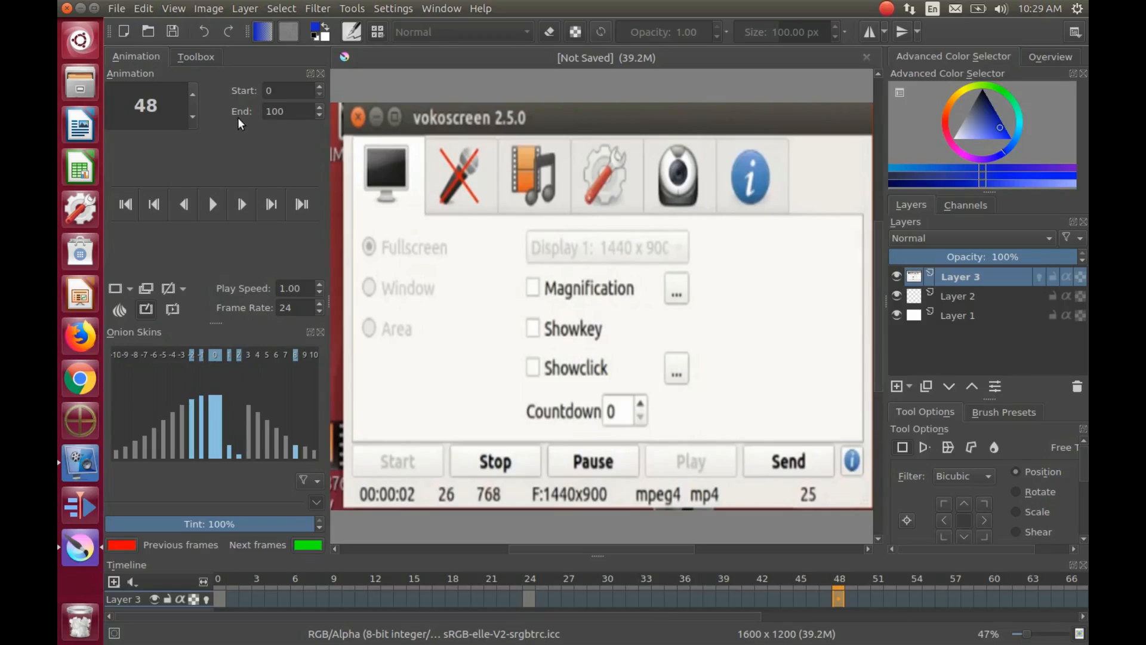
left_click_drag(286, 112, 264, 113)
type("48")
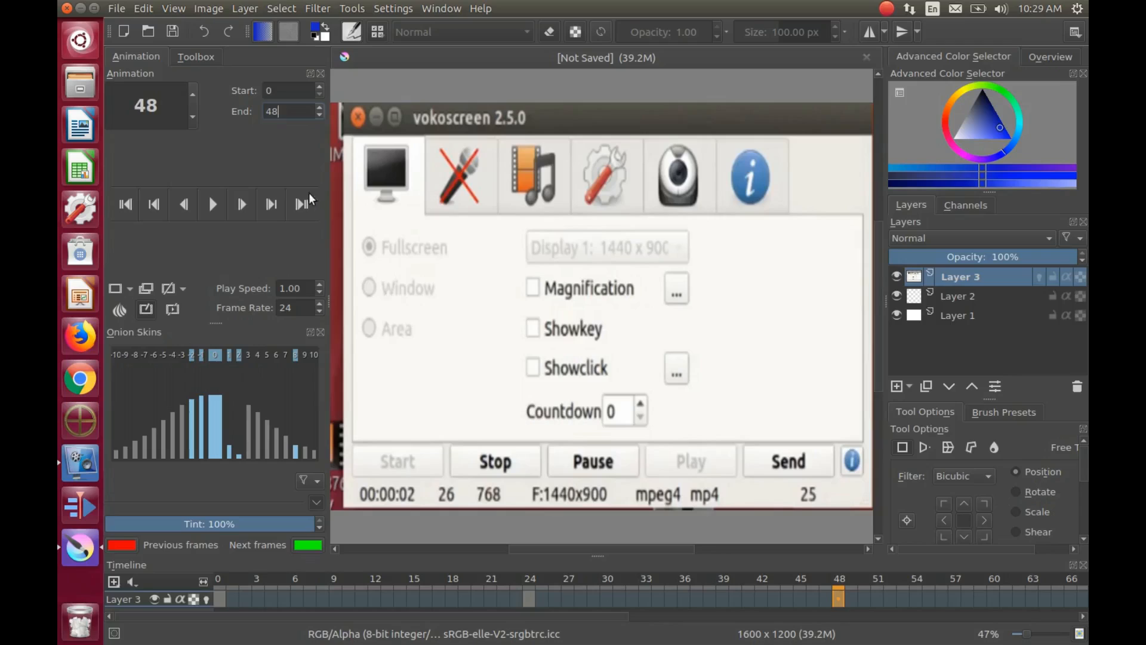
Step: On frame 0, draw a blue freehand circle around the Fullscreen option with an arrow pointing to it, using a 7 px brush
left_click(197, 57)
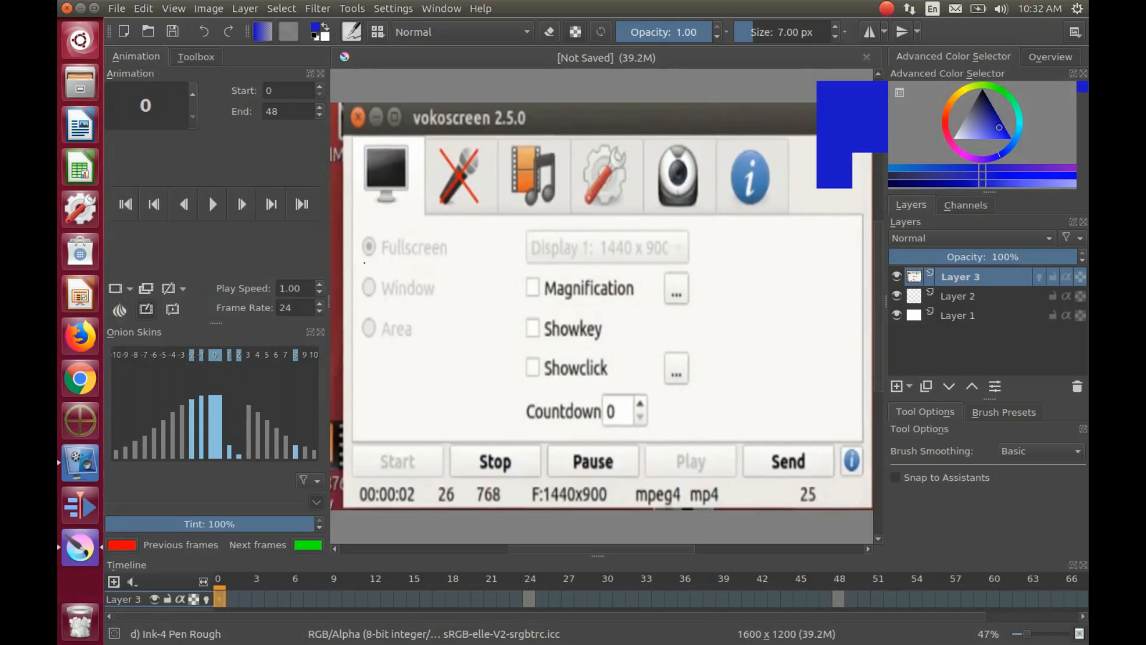
mouse_move(361, 262)
left_mouse_down()
mouse_move(454, 268)
mouse_move(467, 240)
mouse_move(402, 215)
mouse_move(360, 230)
mouse_move(348, 249)
mouse_move(365, 268)
left_mouse_up()
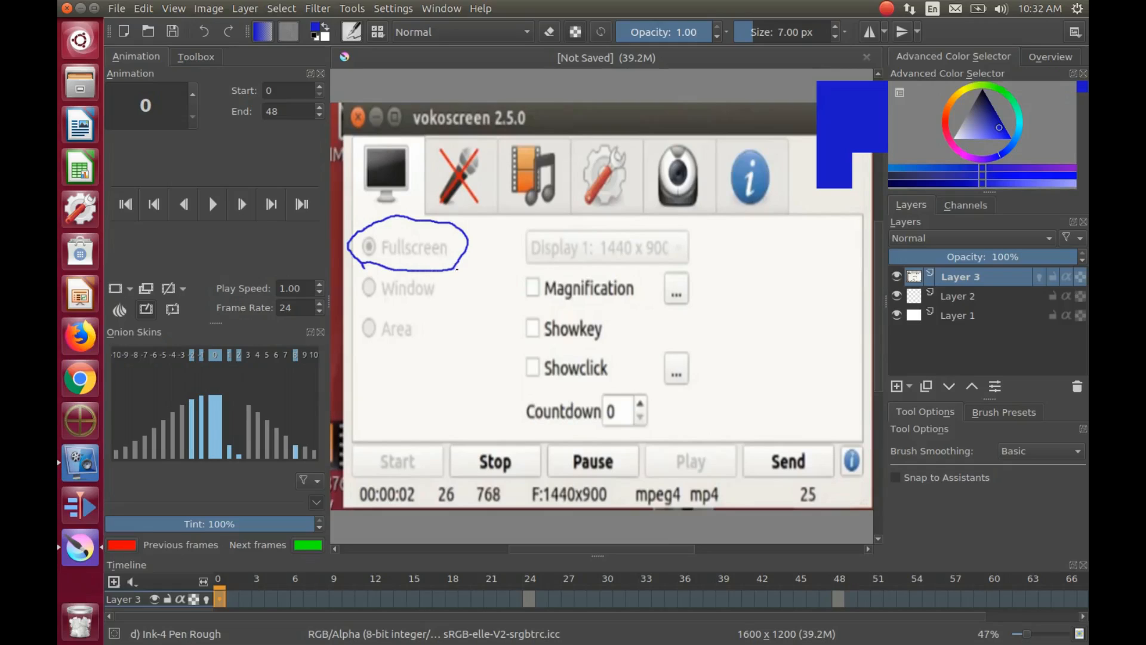
left_click_drag(457, 268, 454, 285)
left_click_drag(457, 270, 492, 261)
left_click_drag(460, 270, 491, 302)
Step: On frame 24, draw a blue freehand circle around the Window option with an arrow pointing to it
left_click(528, 598)
left_click_drag(366, 277, 369, 274)
left_click_drag(441, 306, 475, 344)
mouse_move(440, 306)
left_mouse_down()
mouse_move(435, 327)
mouse_move(478, 294)
left_mouse_up()
Step: On frame 48, draw a blue freehand circle around the Area option with an arrow pointing to it
left_click(839, 599)
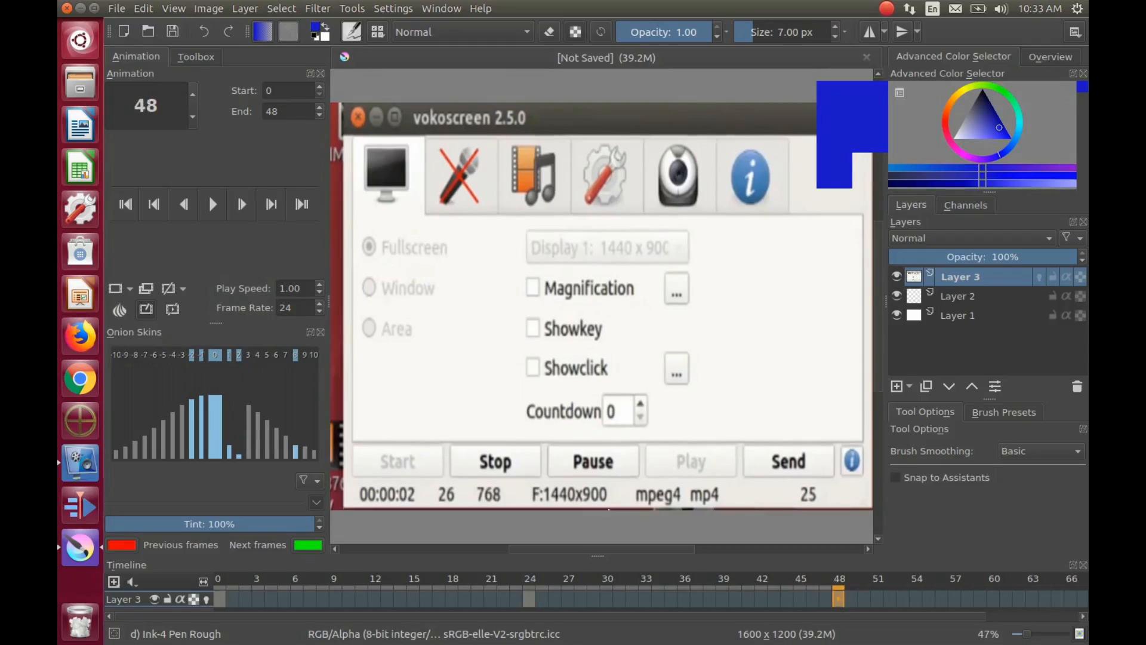
left_click_drag(371, 310, 377, 309)
left_click_drag(430, 345, 424, 377)
left_click_drag(429, 345, 455, 336)
left_click_drag(431, 346, 472, 377)
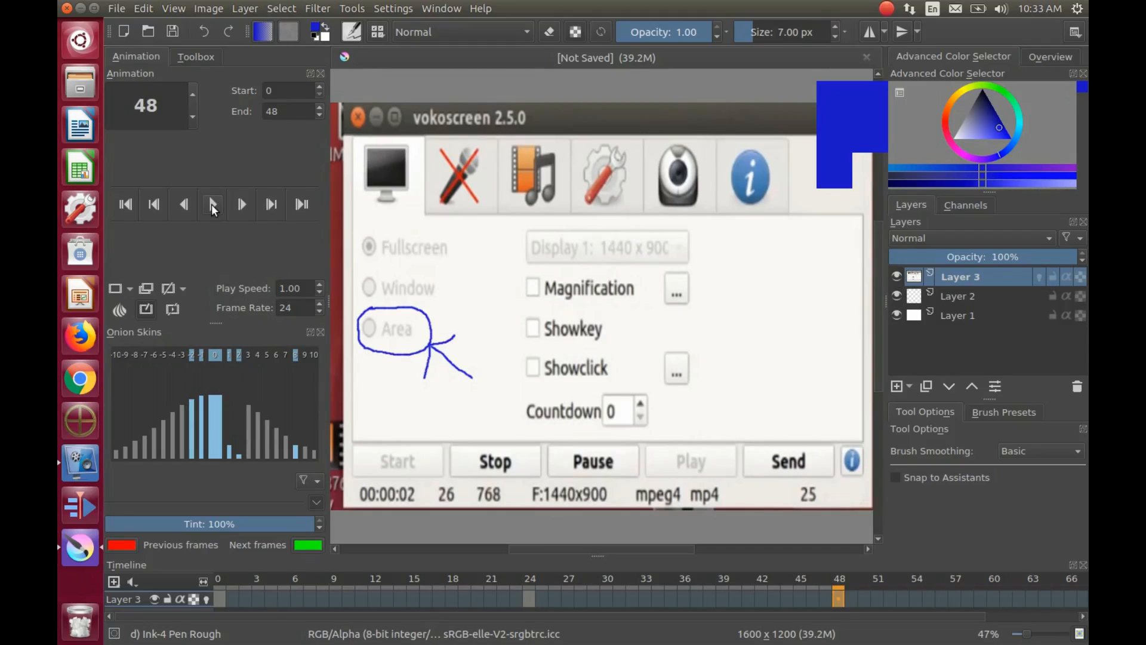
Step: Play back the animation to check its timing, setting the frame rate to 6 and the end frame to 72
left_click(213, 204)
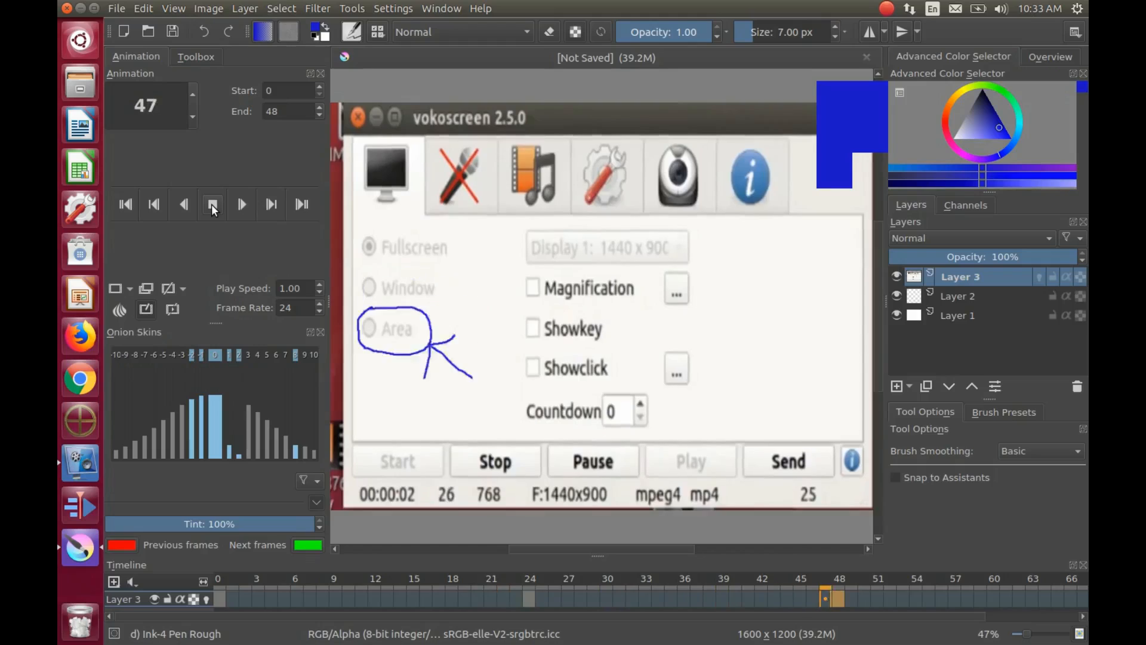
left_click(213, 204)
double_click(291, 308)
left_click(213, 205)
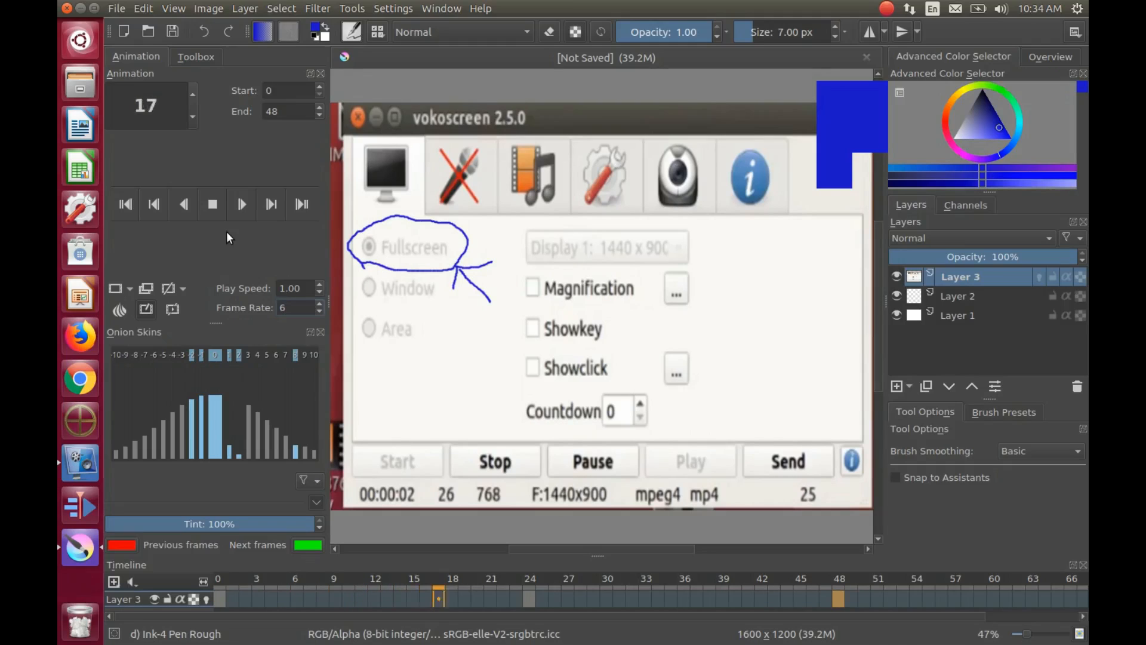
double_click(271, 112)
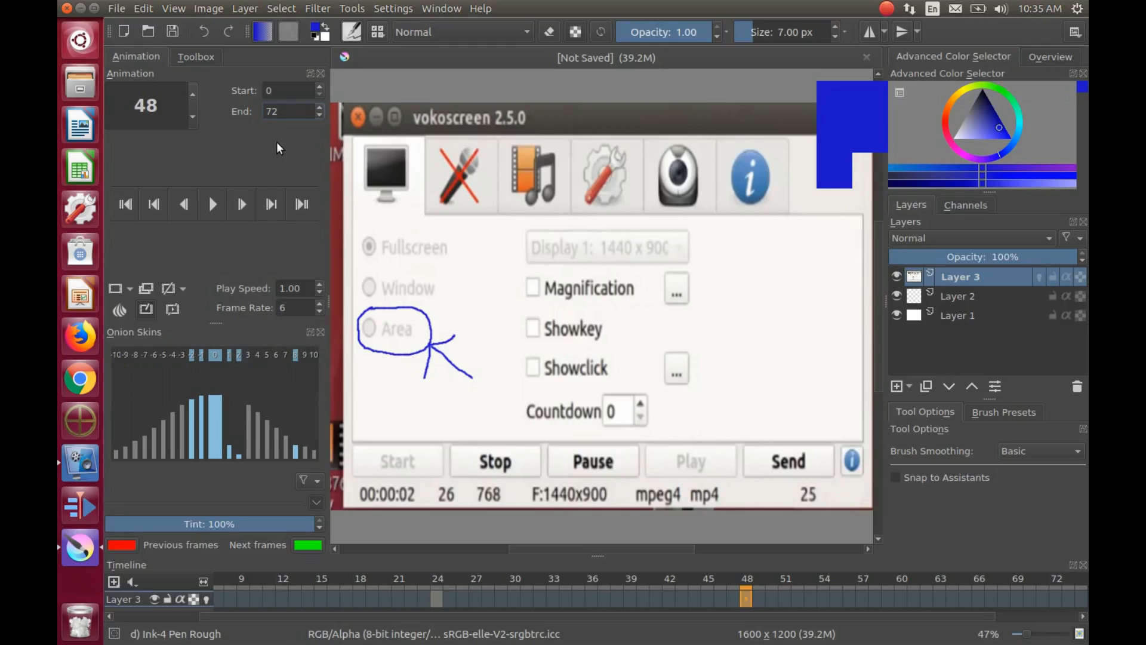
Step: Play back the animation and set up an MPEG-4 video render of it with the last frame set to 72
left_click(212, 205)
left_click(118, 9)
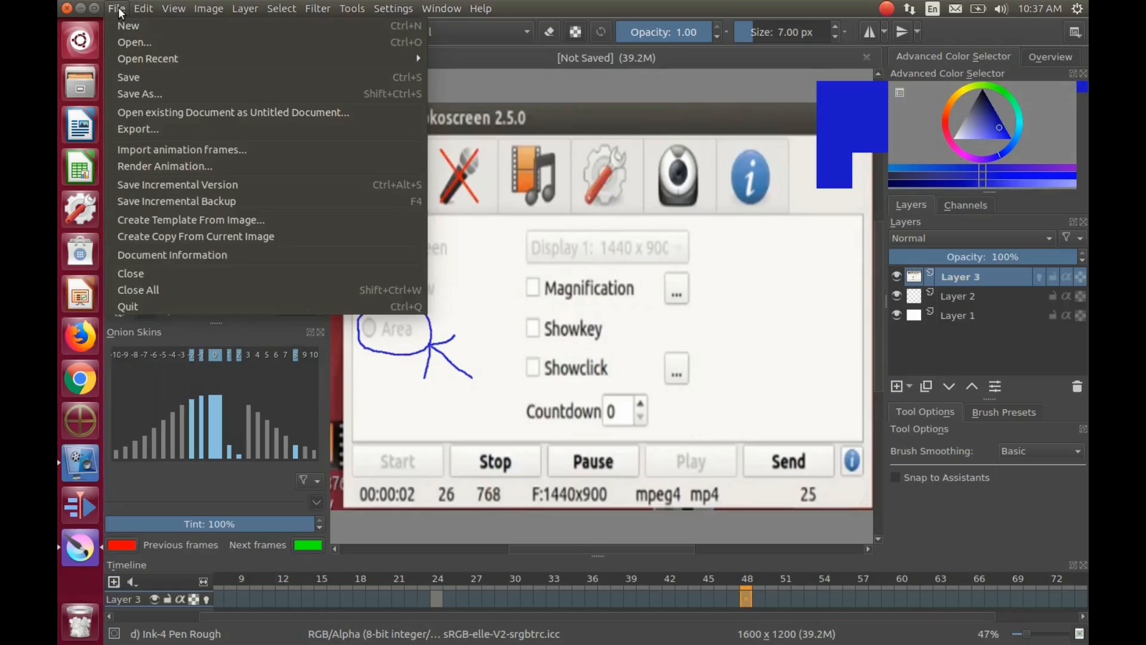
left_click(146, 167)
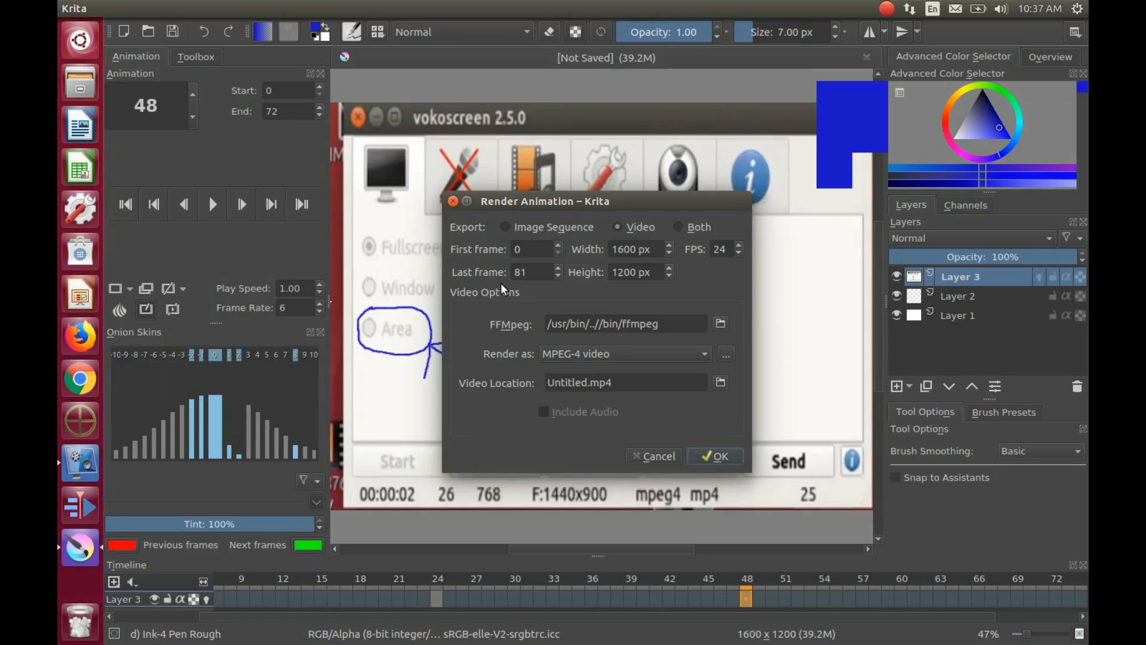
left_click_drag(530, 272, 502, 280)
type("72")
Step: Browse to the Videos folder in the home directory for the rendered video's location and dismiss the file dialog
left_click(721, 382)
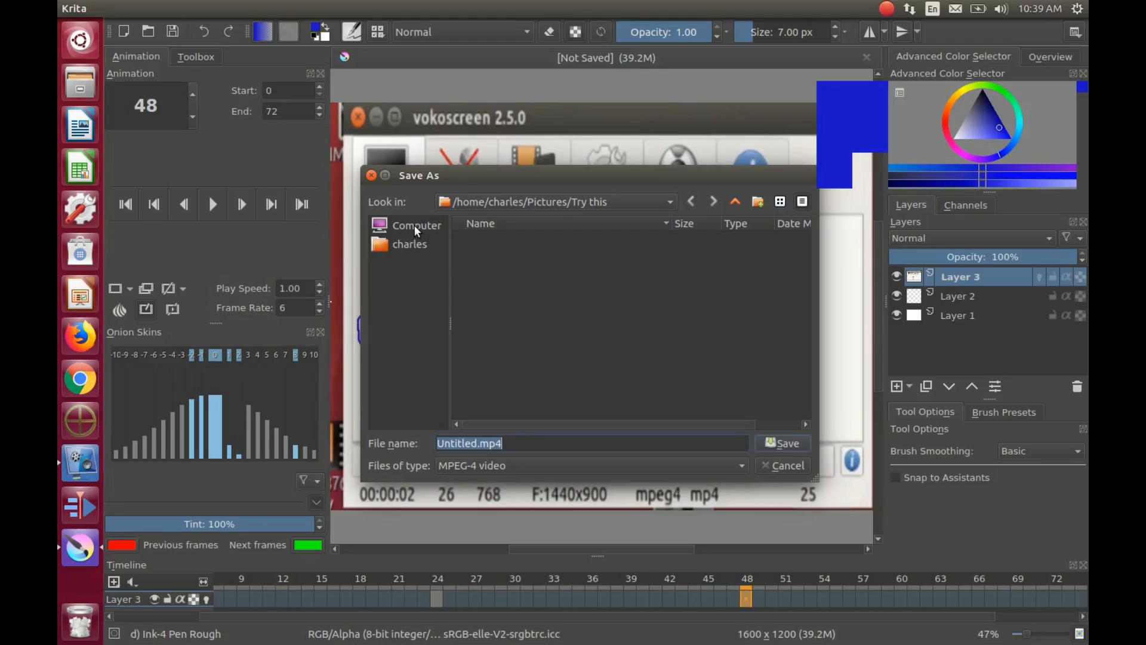
left_click(412, 245)
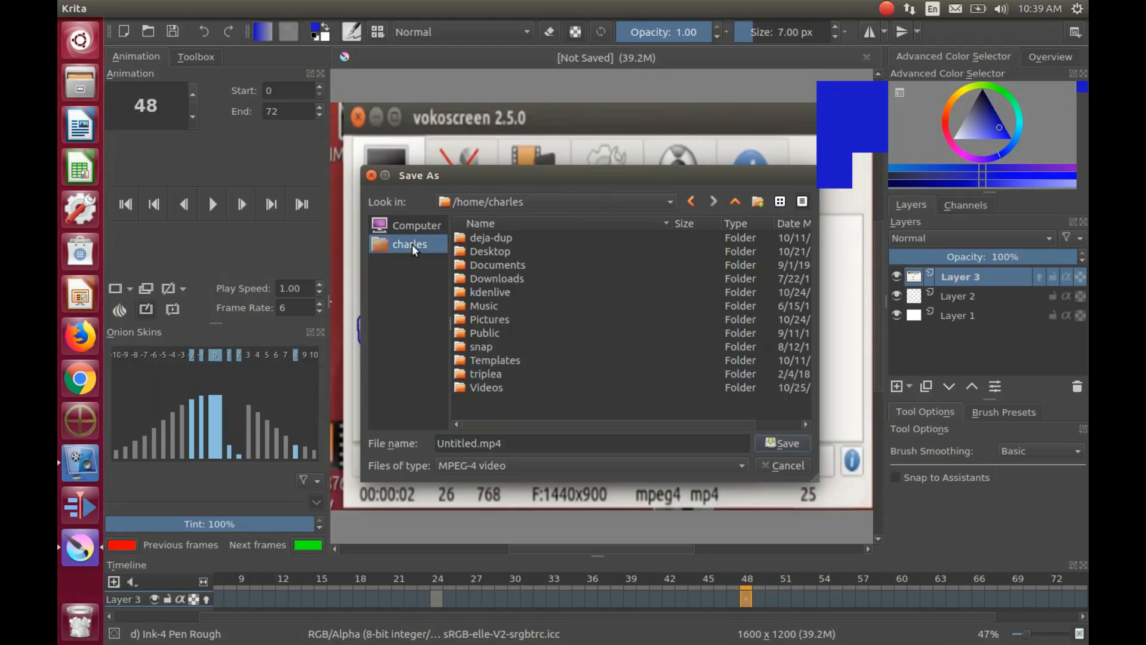
double_click(460, 388)
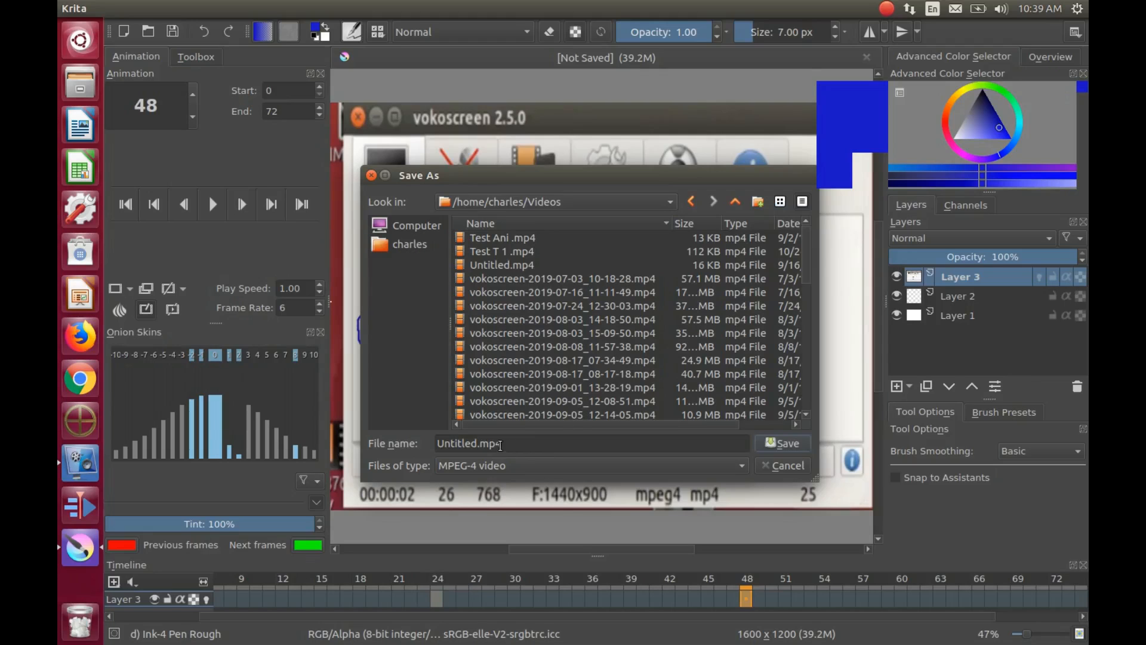
key("Escape")
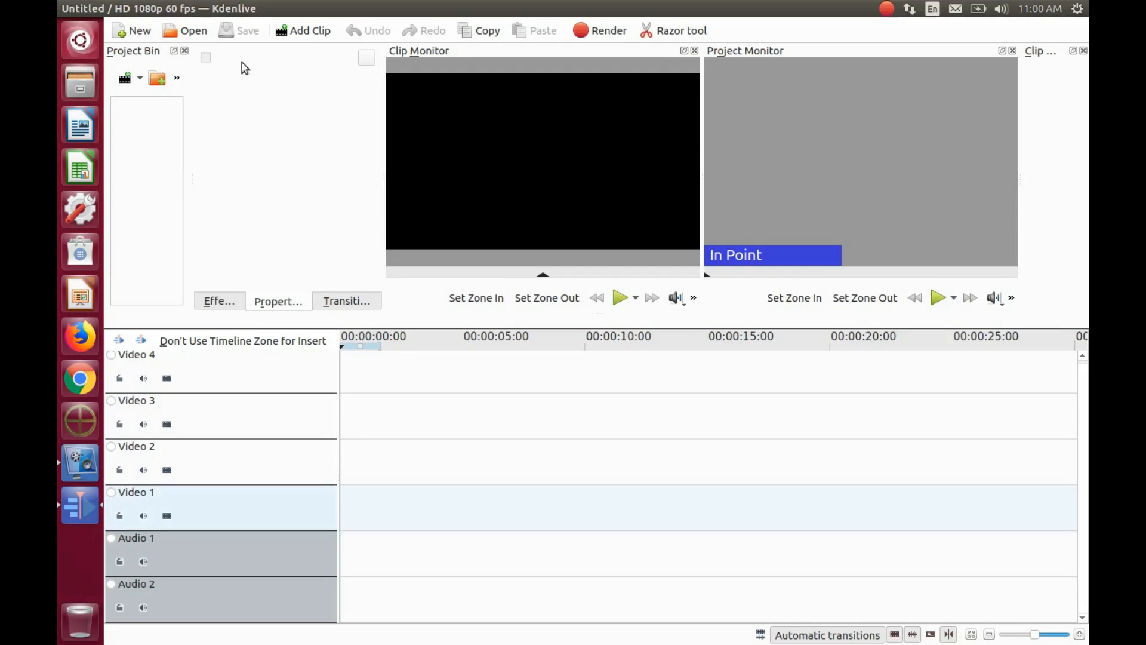
Step: In Kdenlive, add the clip Test T 1 .mp4 to the start of the Video 3 track and preview the timeline
left_click(311, 33)
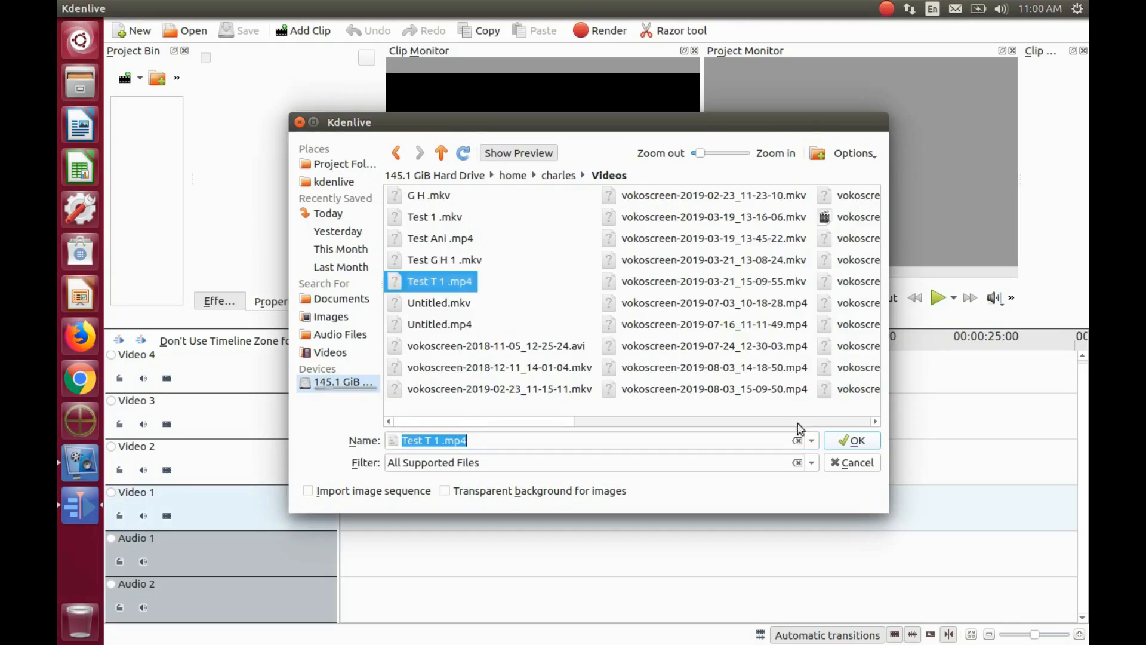
left_click(852, 442)
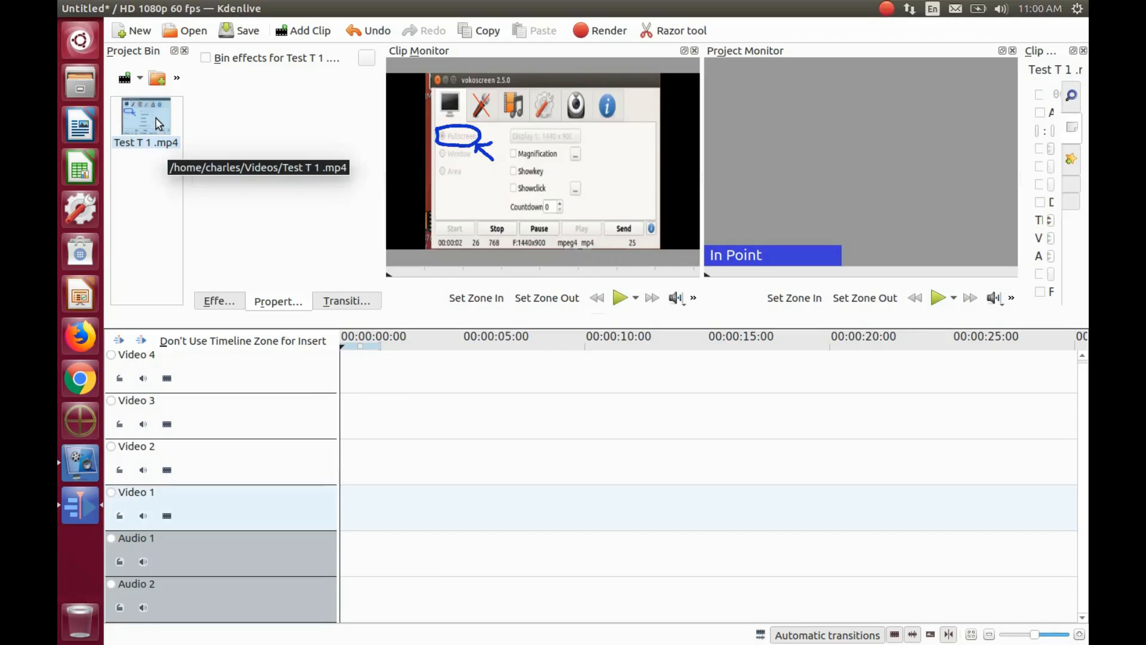
left_click_drag(158, 124, 370, 418)
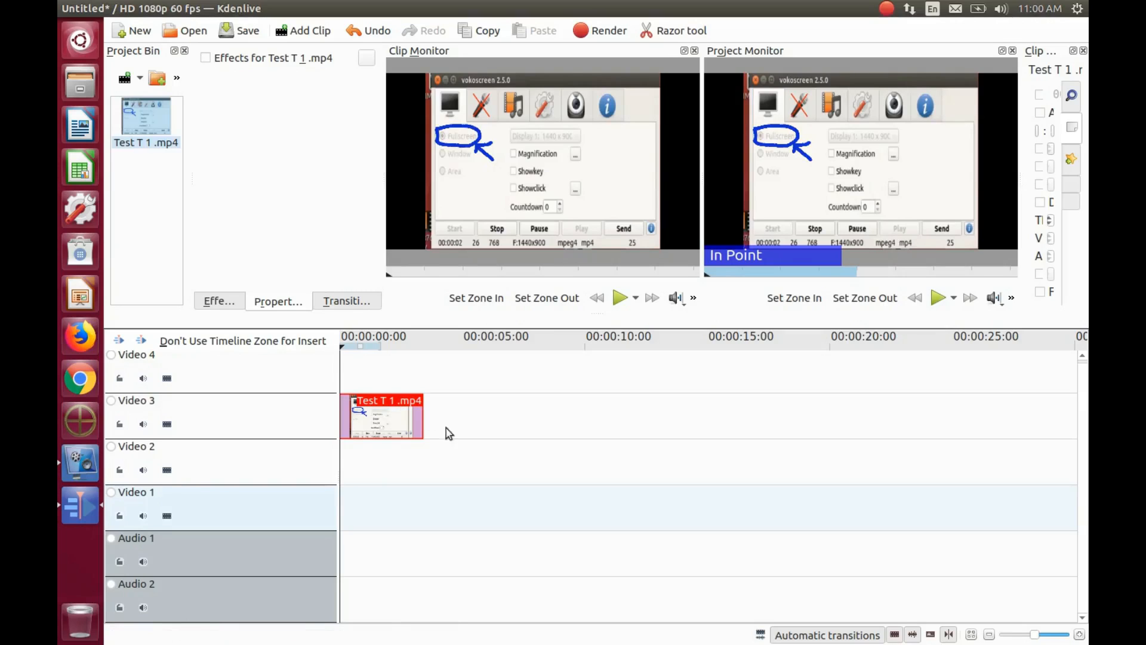
left_click(938, 298)
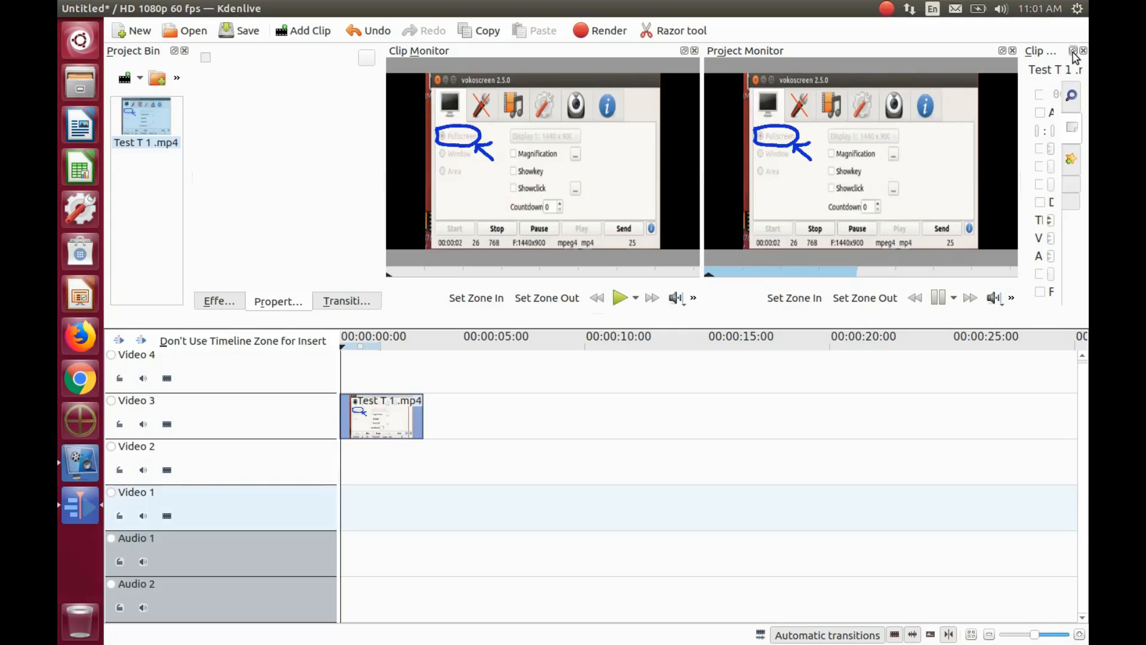
Step: Undock and widen the properties of the Test T 1 .mp4 clip and override its frame rate with 6.00
left_click(1073, 52)
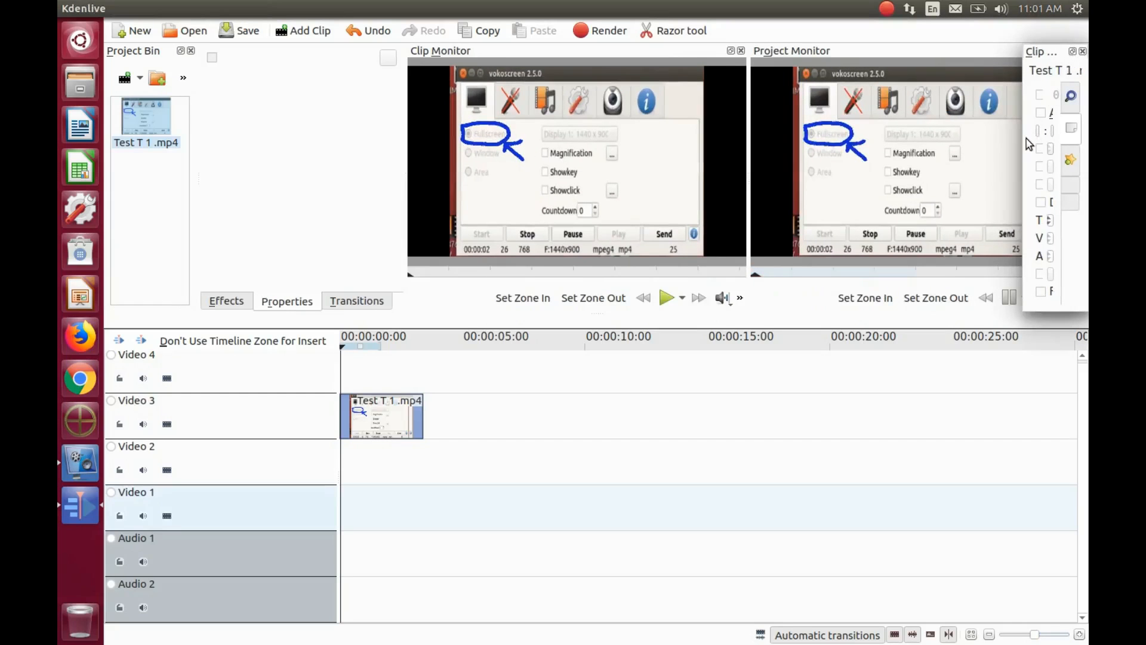
left_click_drag(1025, 169, 381, 201)
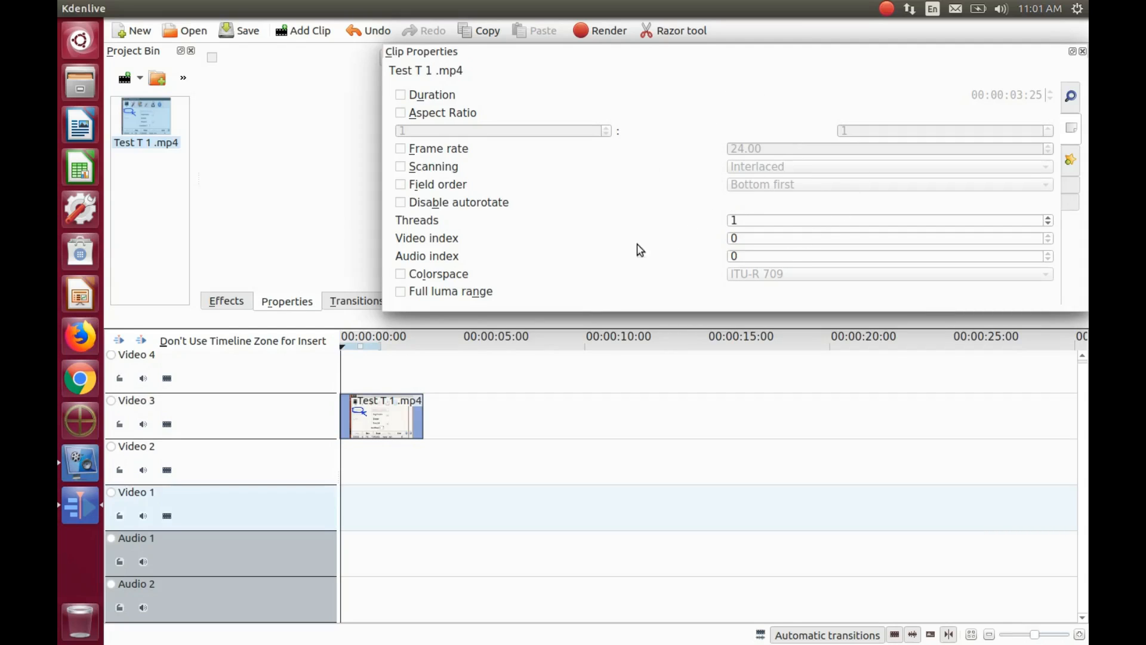
left_click(401, 148)
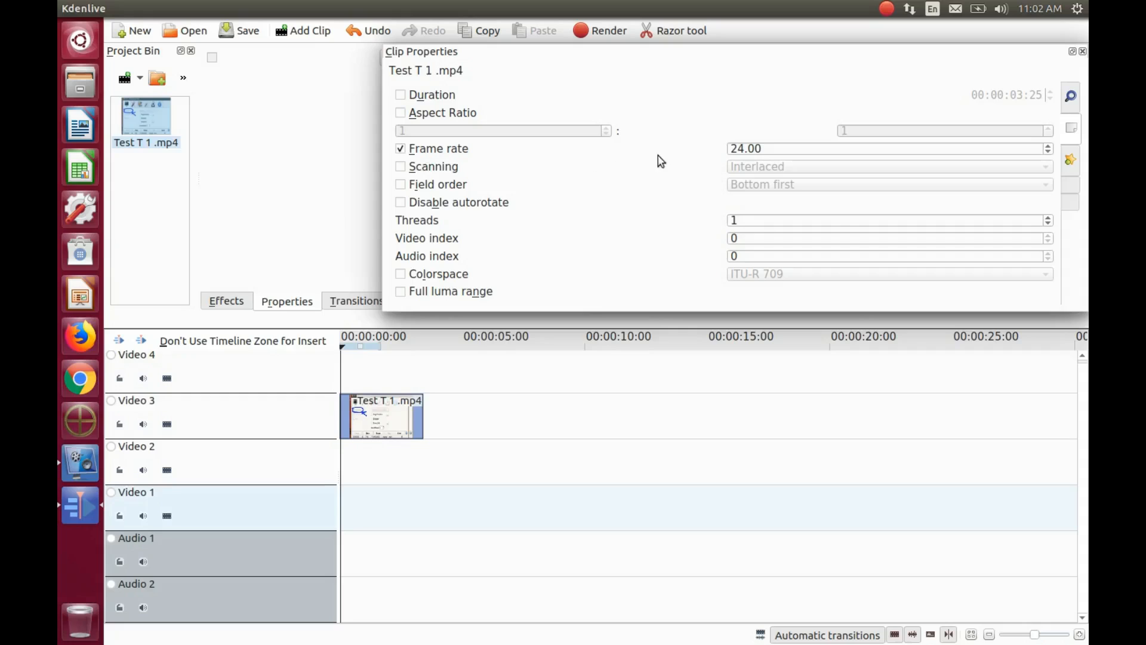
left_click(1049, 153)
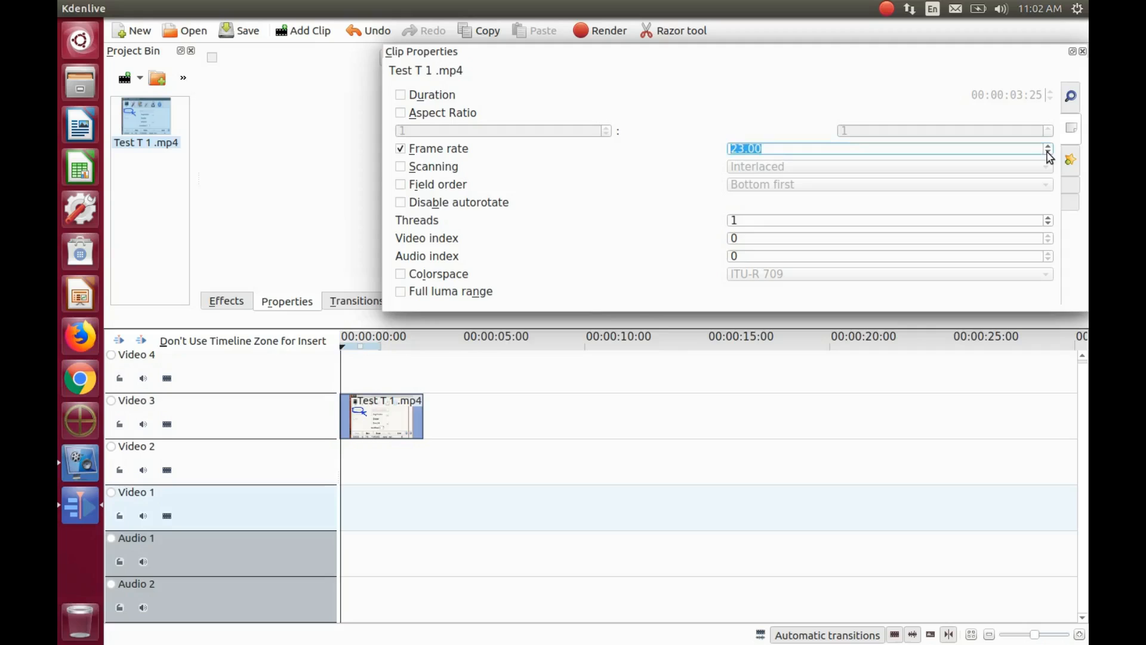
left_click(1048, 152)
left_click(1049, 153)
left_click(1048, 153)
left_click(1048, 153)
left_click(1048, 152)
left_click(1048, 153)
left_click(1048, 153)
Step: Override the clip's duration with 00:00:15:25 and dock the clip properties again
left_click(401, 95)
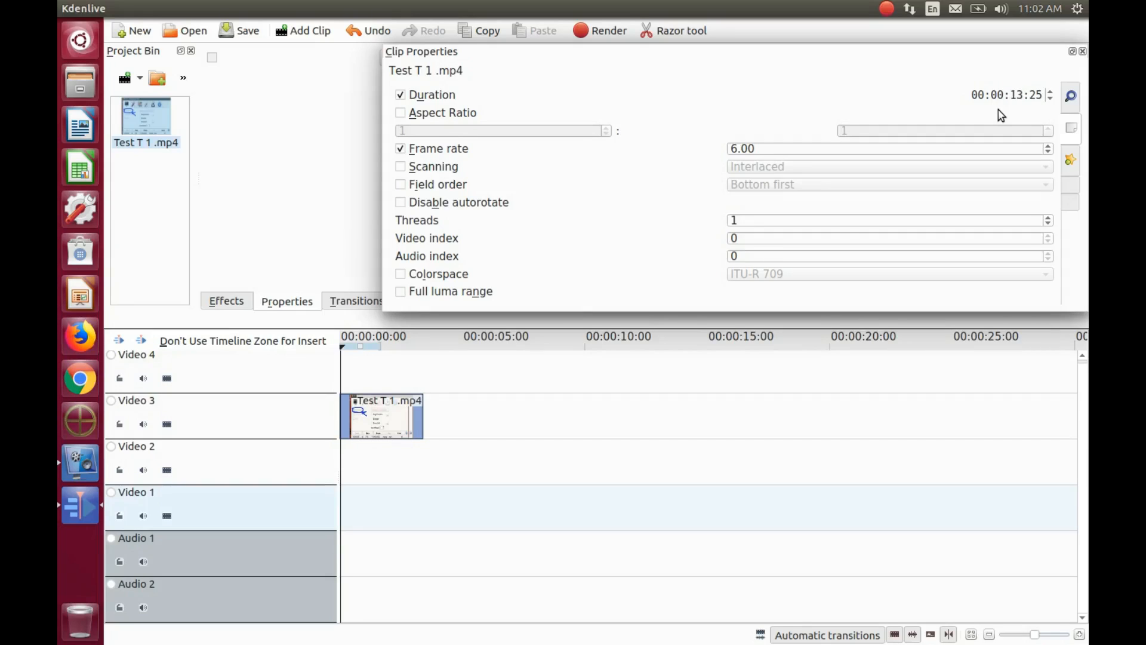
type("5")
left_click(1073, 52)
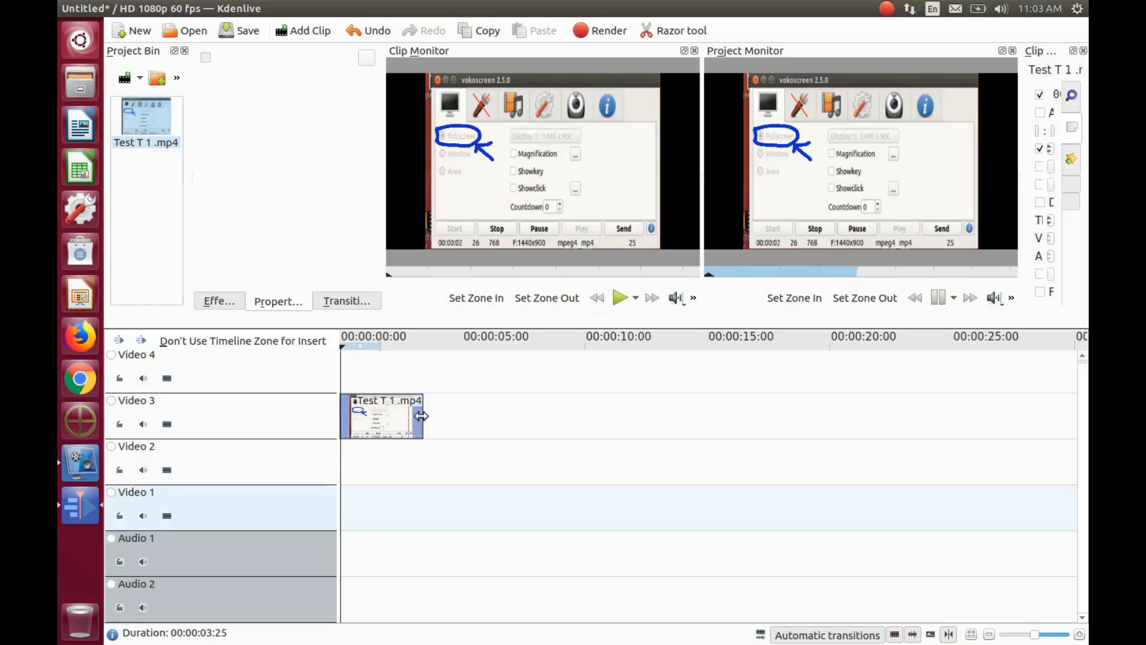
Step: Extend the Test T 1 .mp4 clip on the Video 3 track to 00:00:15:25 and play it back
left_click_drag(422, 416, 743, 412)
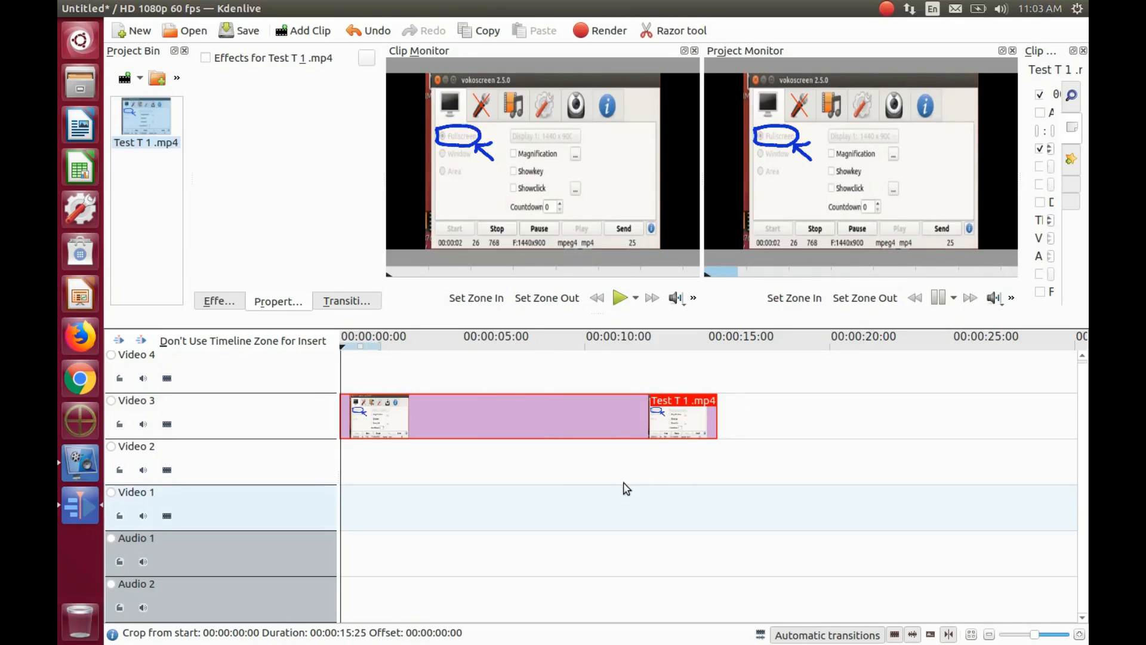
left_click(939, 299)
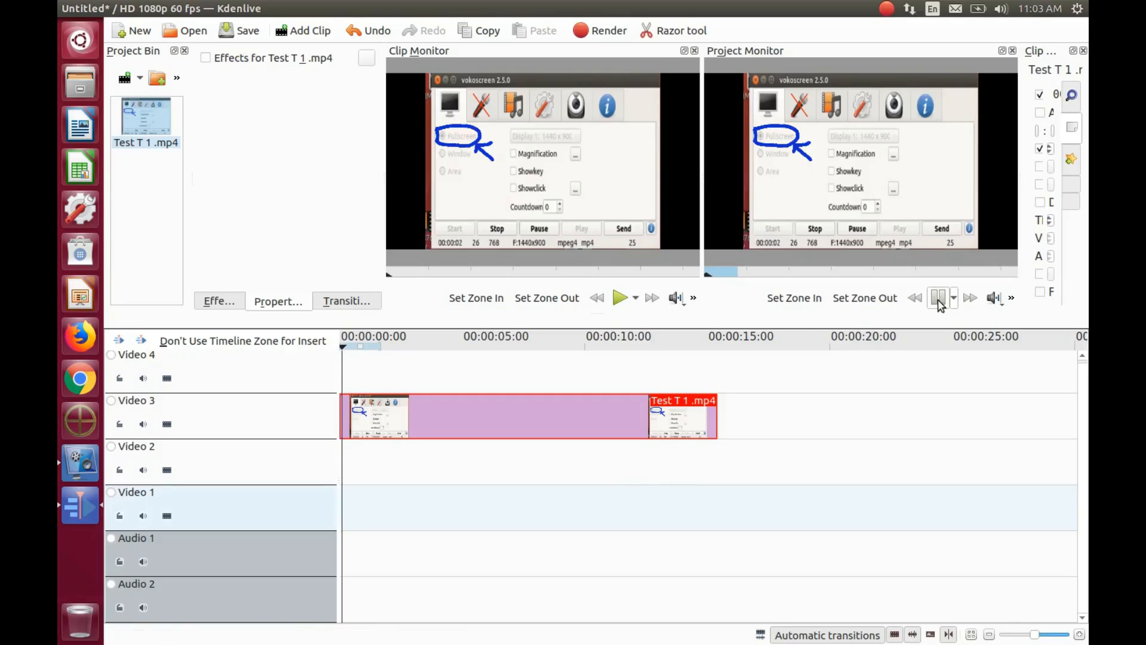